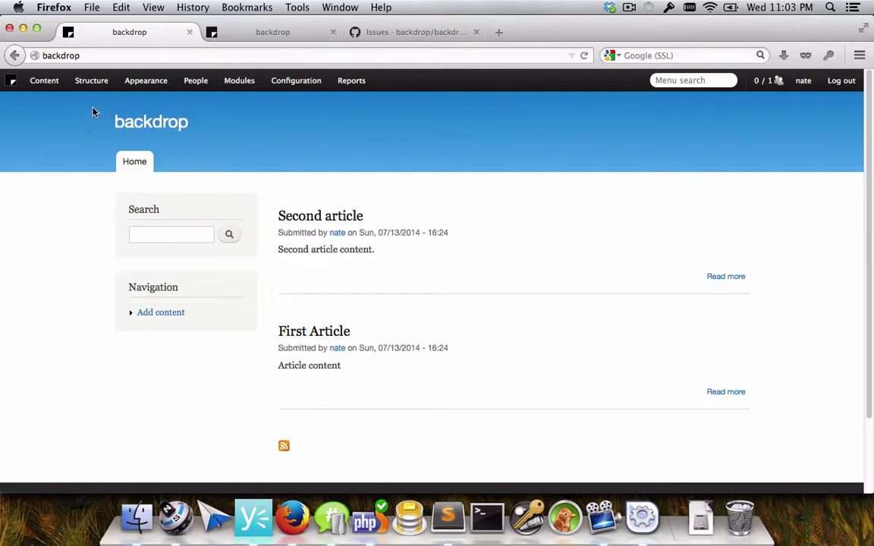
Open the GitHub issue "Implement a drag & drop model for building layouts" and follow its last comment's link to the layout_module_20140716_demo branch.
mouse_move(94, 85)
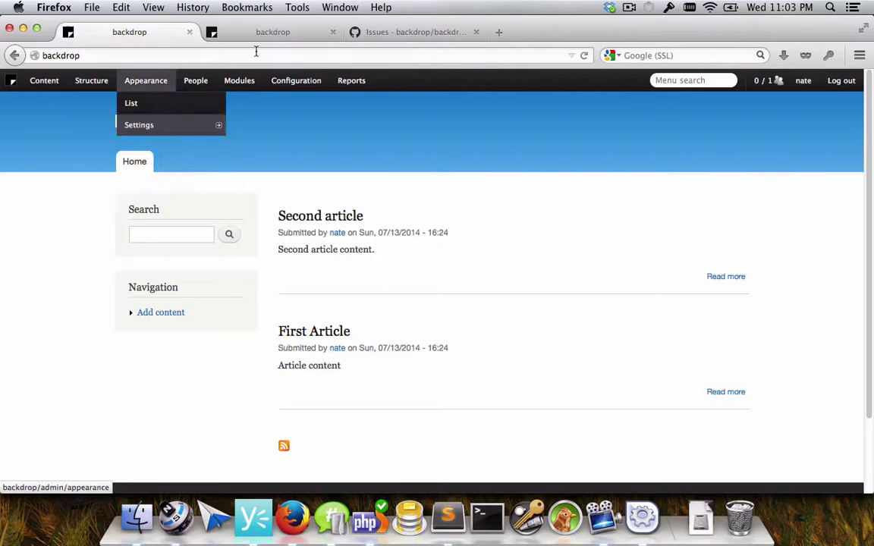
click(353, 33)
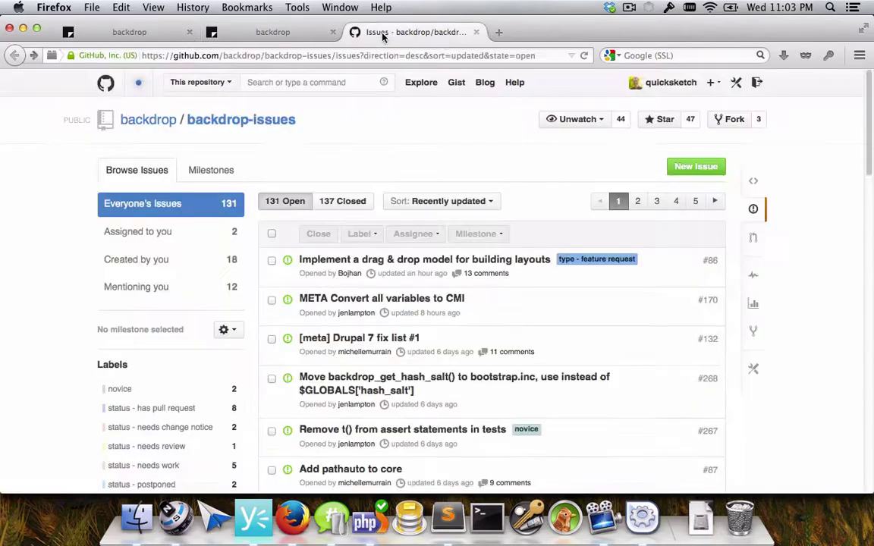
click(400, 261)
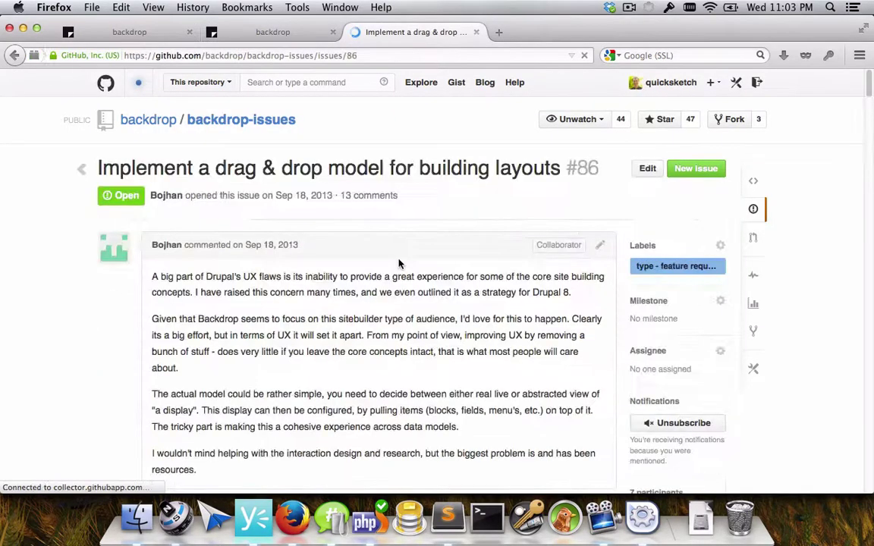
scroll(400, 261, down, 20)
scroll(402, 246, down, 15)
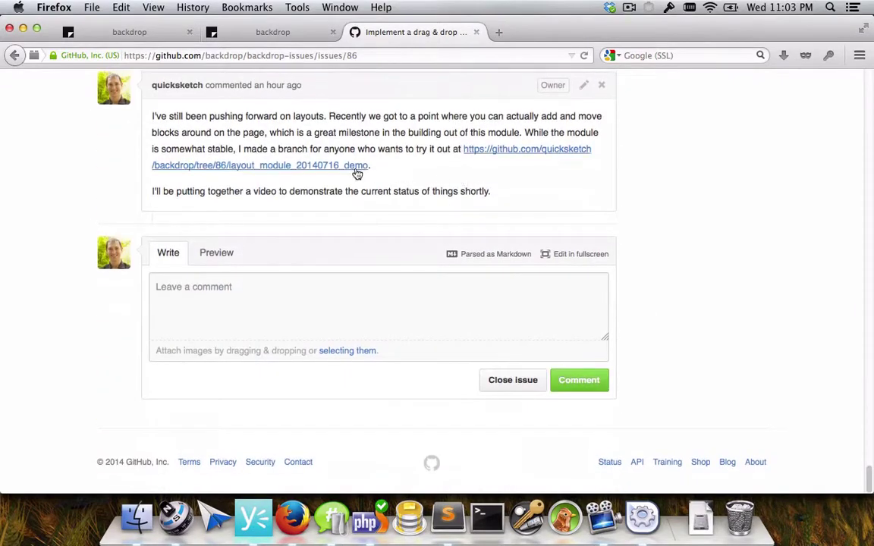
click(318, 169)
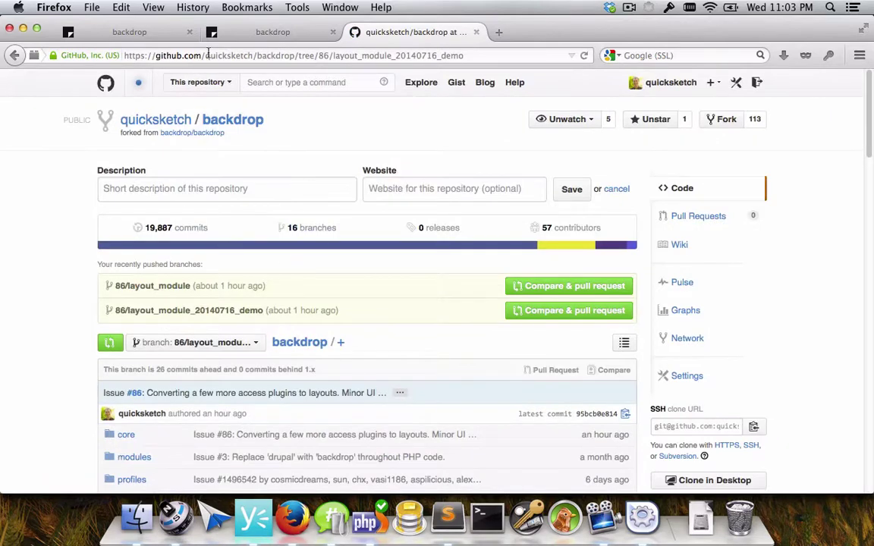
Return to the first backdrop site page and open the form for adding a new layout under Structure's Layouts.
click(146, 35)
mouse_move(148, 84)
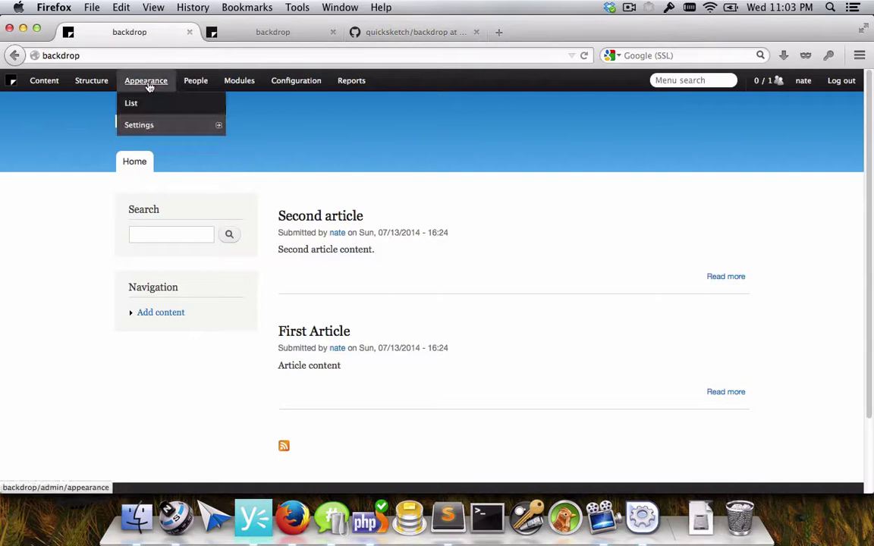
mouse_move(91, 82)
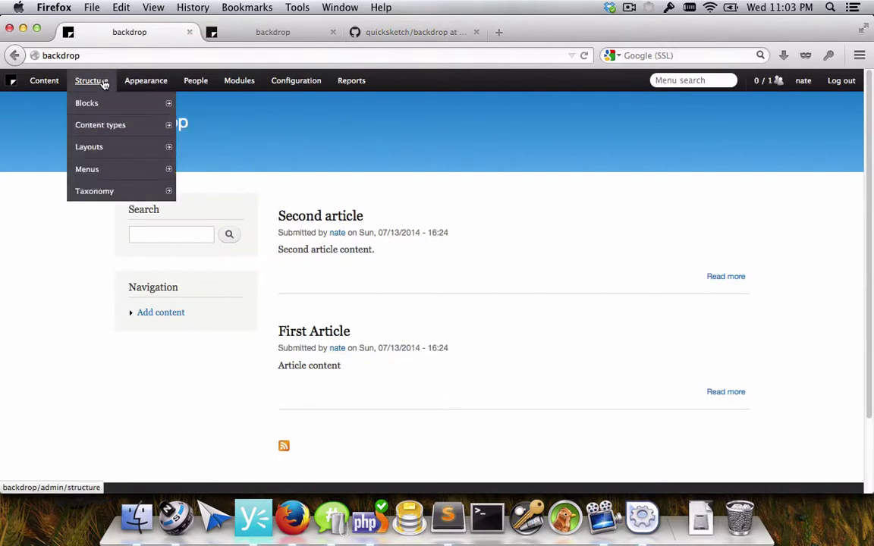
mouse_move(109, 149)
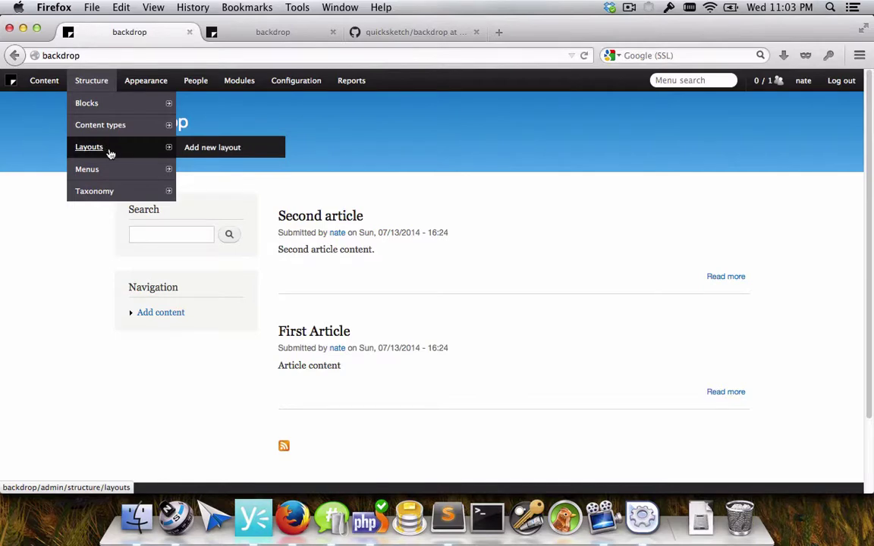
click(110, 153)
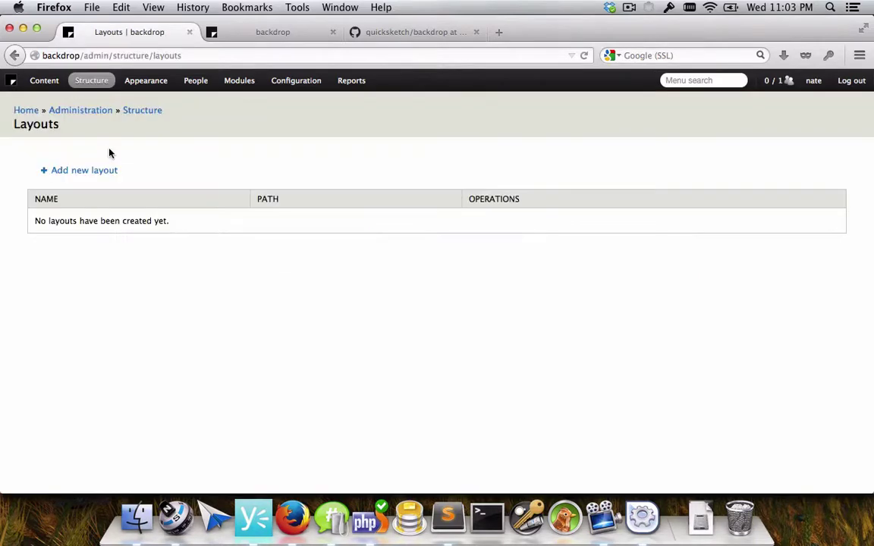
click(76, 176)
Title the new layout "Article Content" and choose the Two column layout.
click(170, 181)
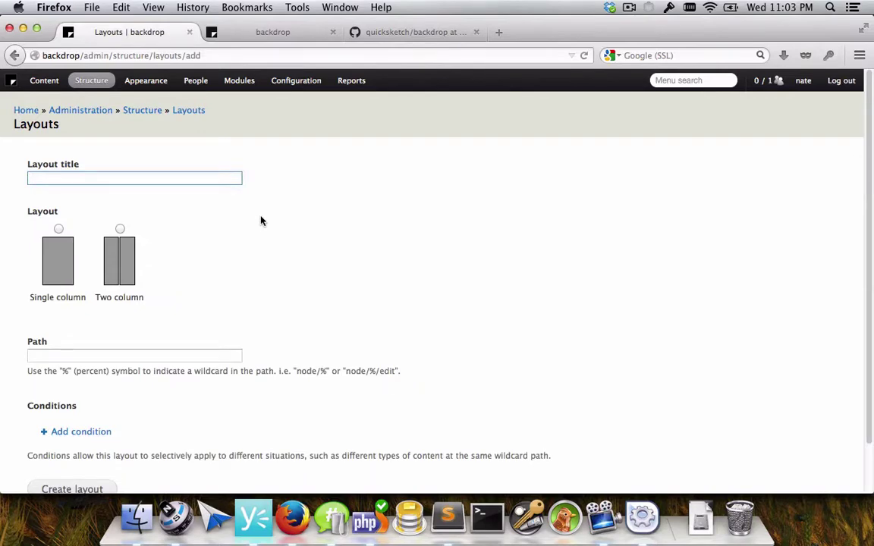
scroll(140, 220, down, 1)
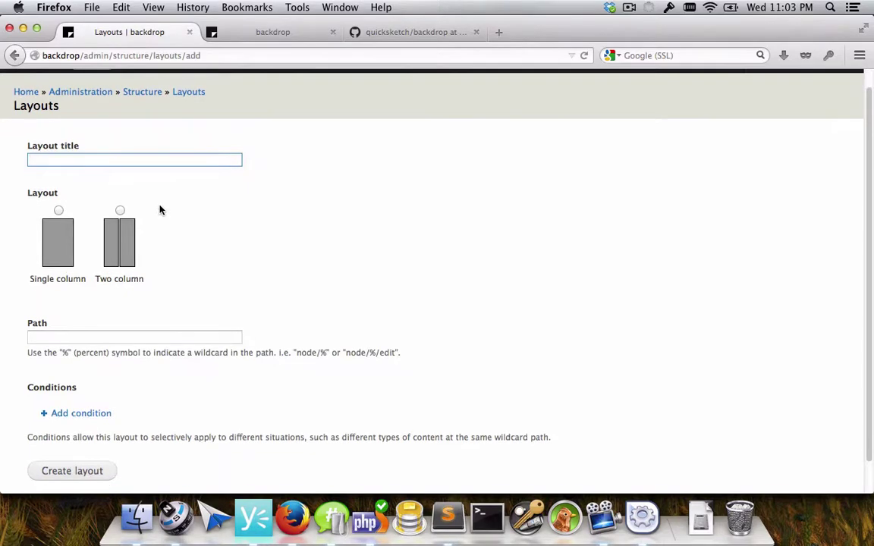
click(76, 335)
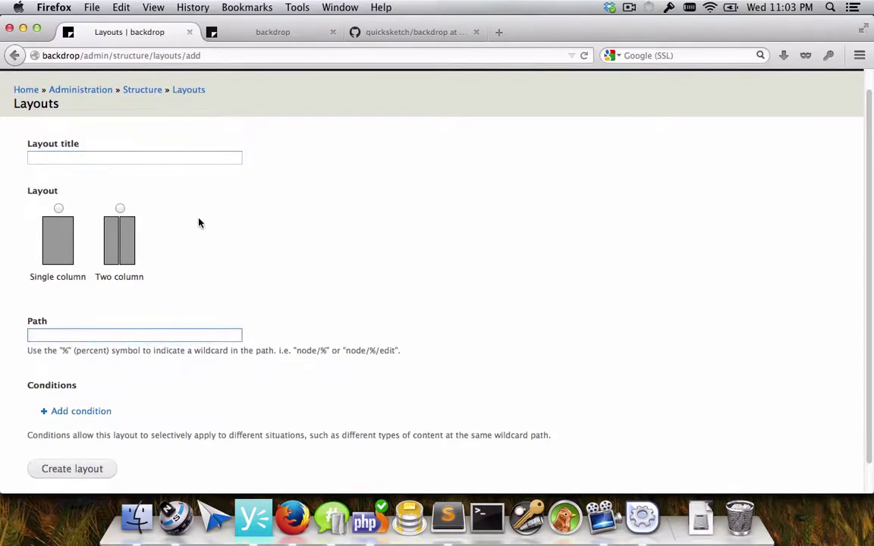
click(137, 154)
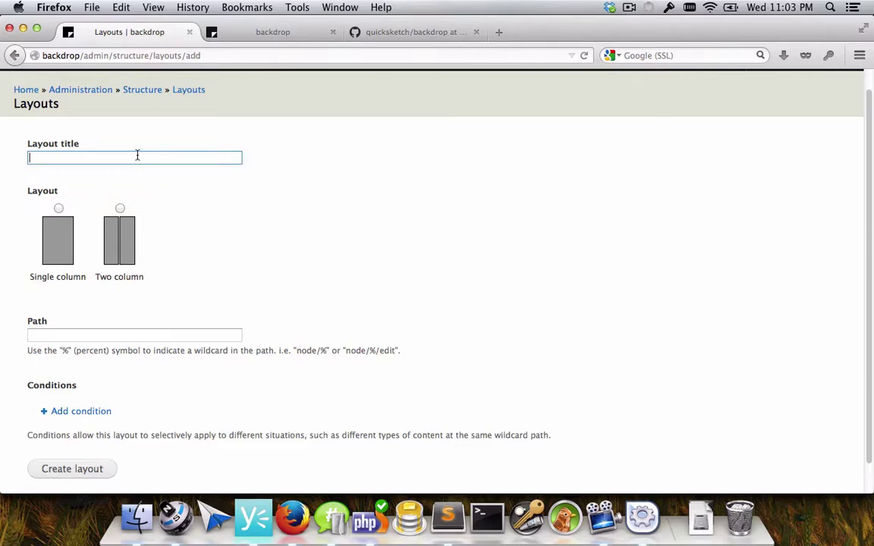
text(Art)
key(Down)
key(Down)
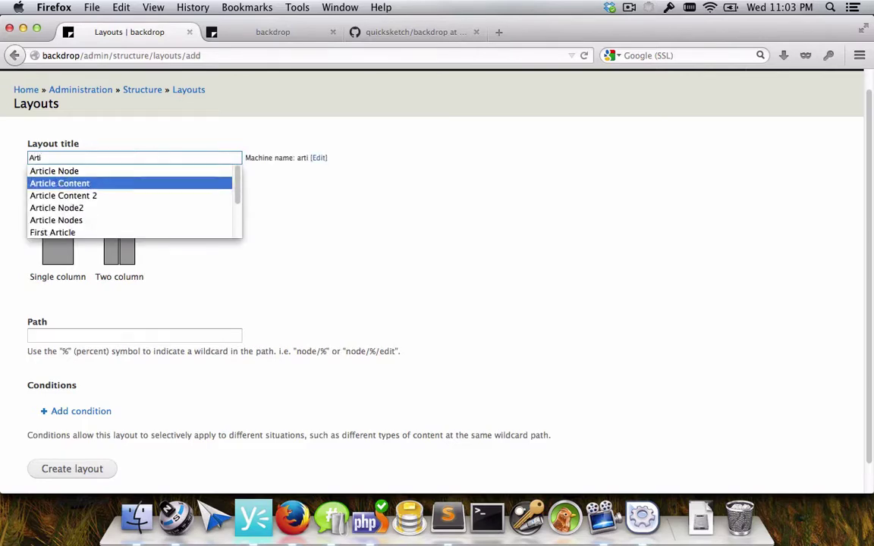
key(Return)
scroll(175, 152, down, 2)
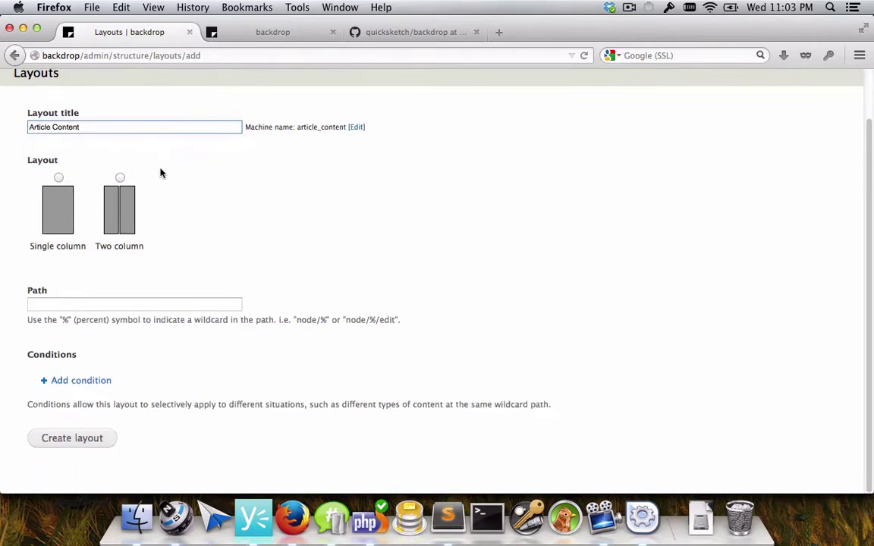
click(128, 194)
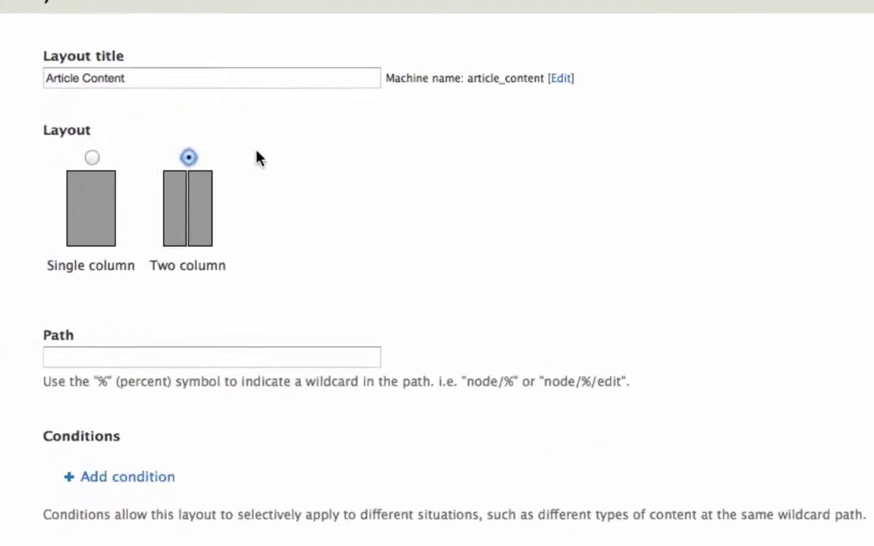
Set the layout's path to node/% and examine the context assigned to its wildcard.
click(123, 363)
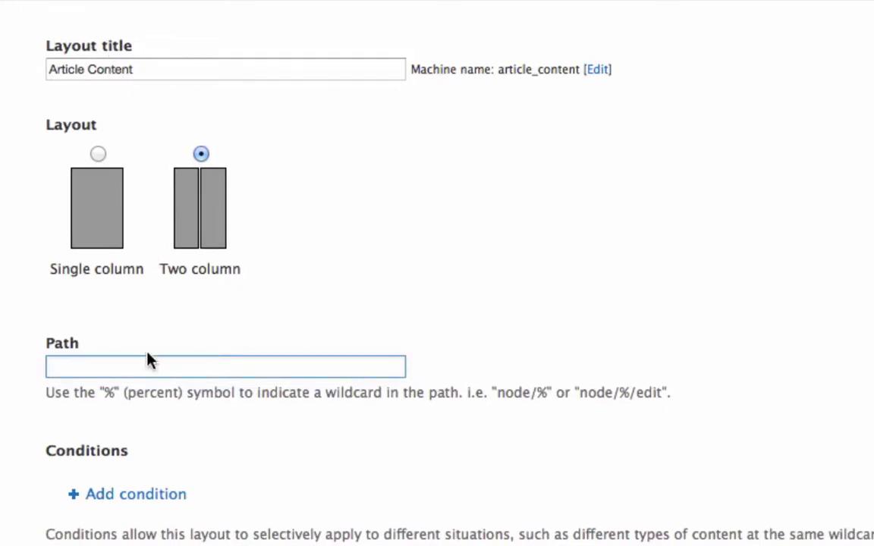
text(node/%)
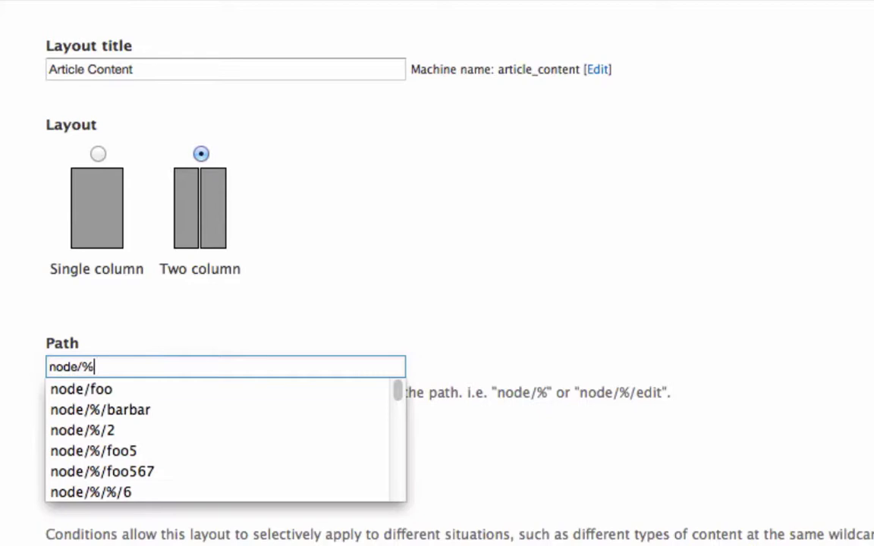
click(322, 293)
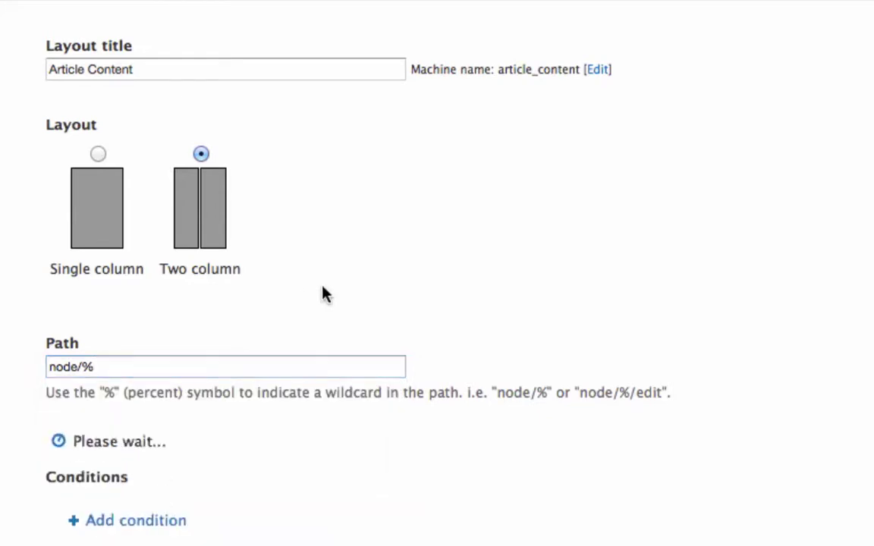
scroll(296, 314, down, 4)
click(91, 203)
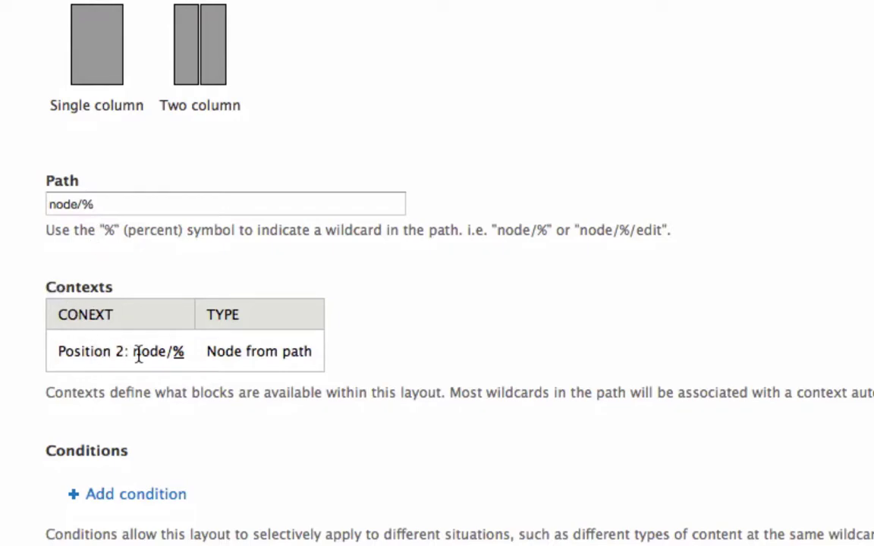
drag(134, 351, 179, 352)
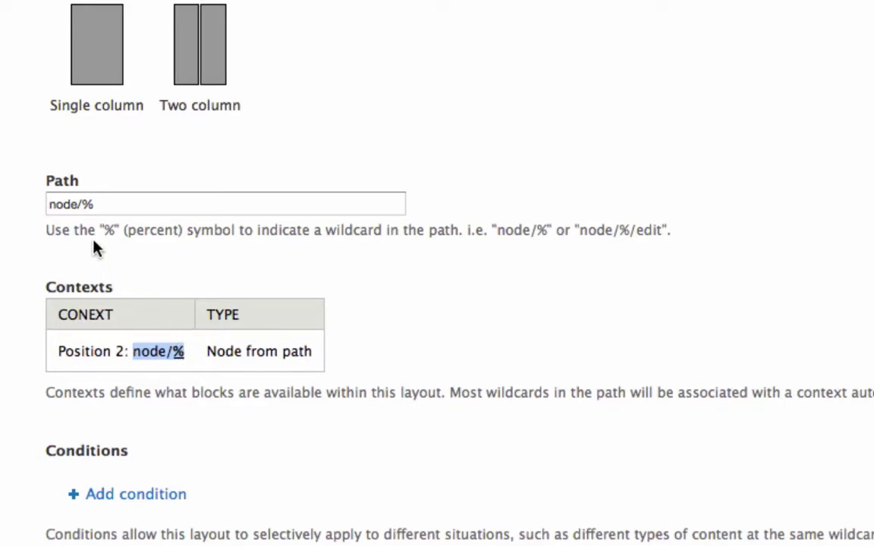
Extend the layout's path to node/%/from/% and look through the context types available for the position 4 wildcard.
click(161, 211)
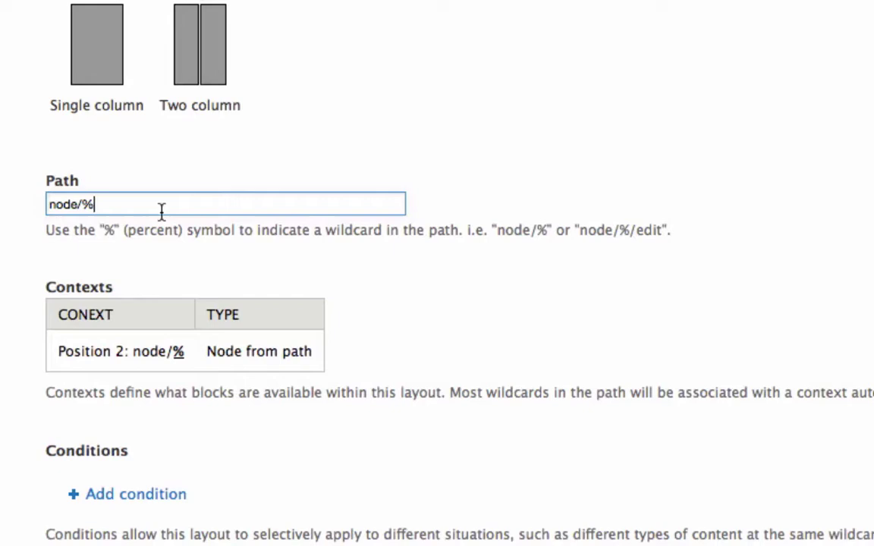
text(/from/%)
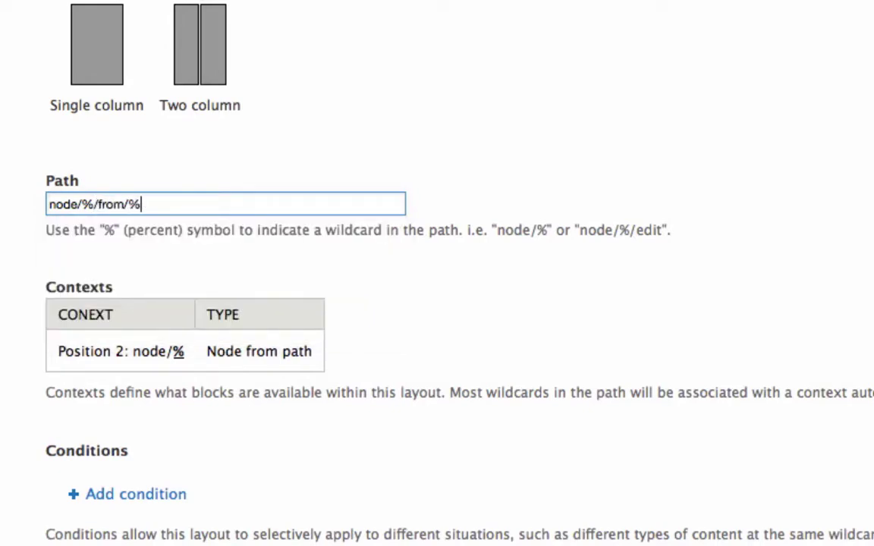
key(Tab)
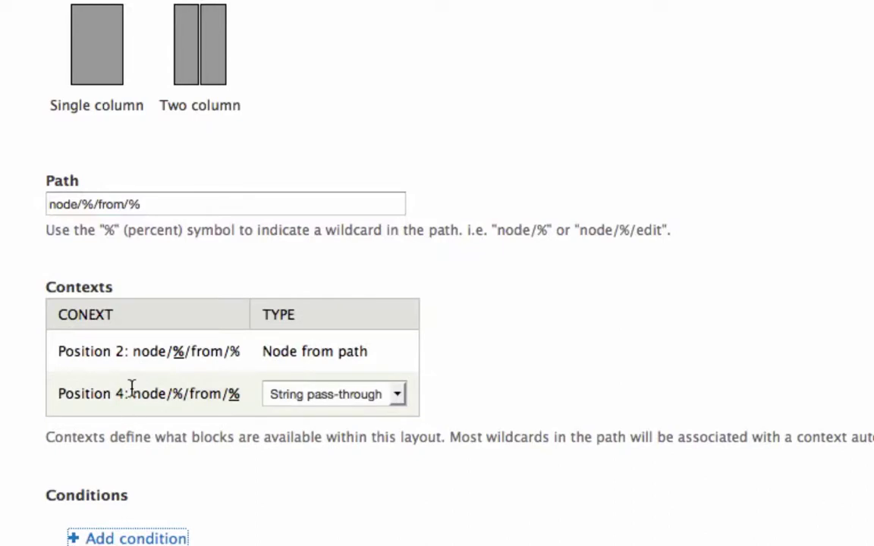
drag(132, 388, 273, 393)
click(298, 396)
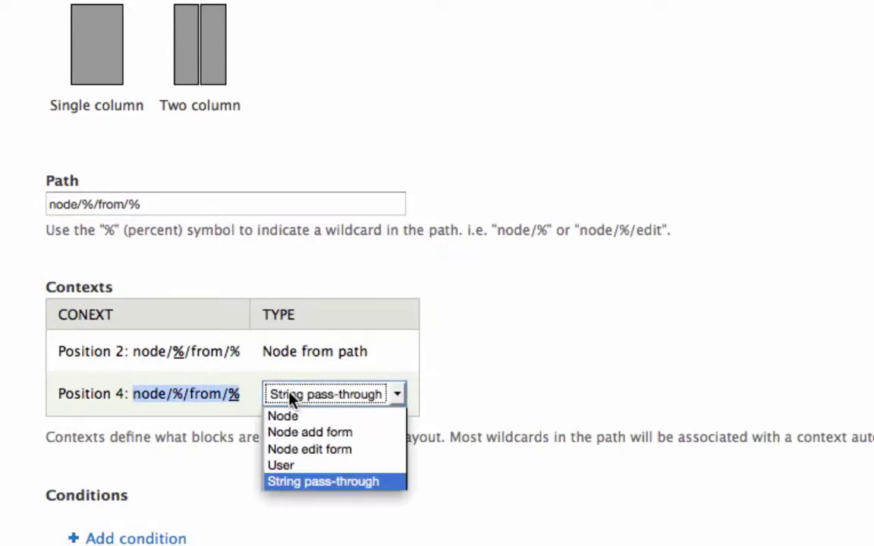
click(154, 229)
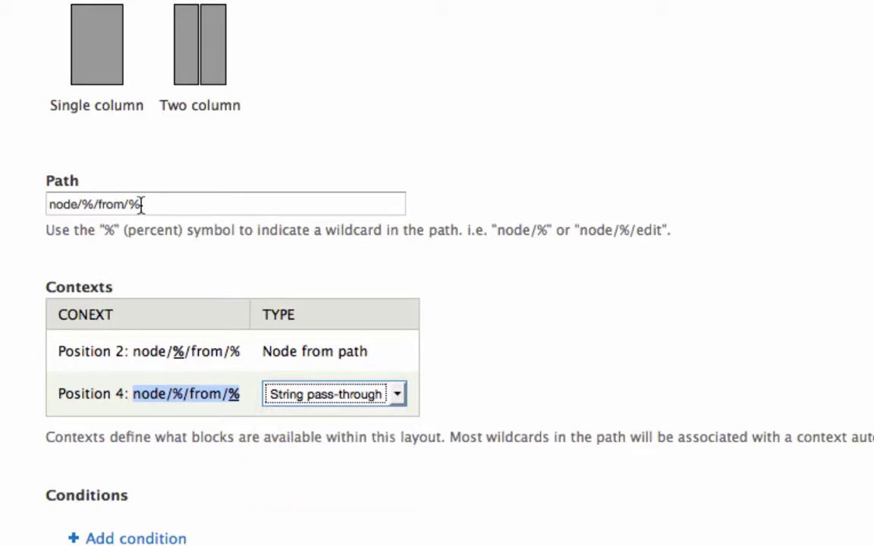
Replace the layout's path with some-new-path and update the contexts.
drag(143, 203, 111, 166)
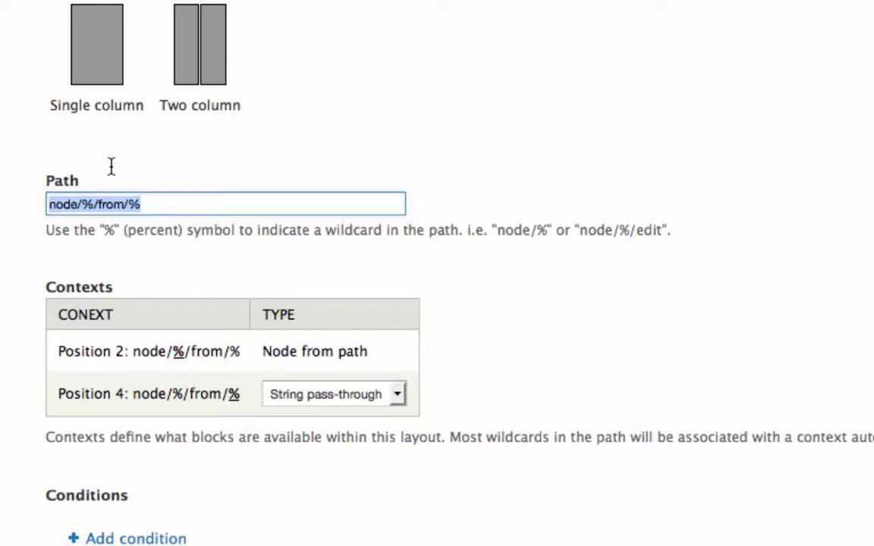
text(some)
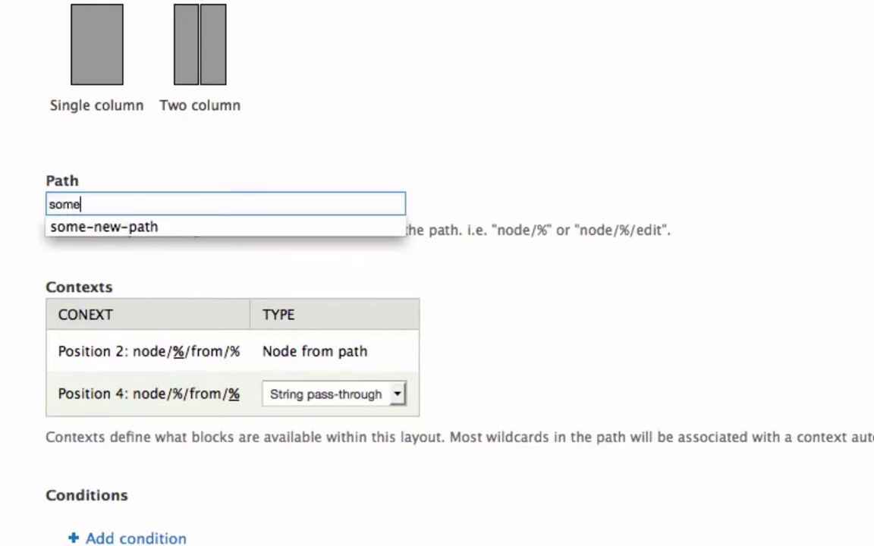
key(Down)
key(Return)
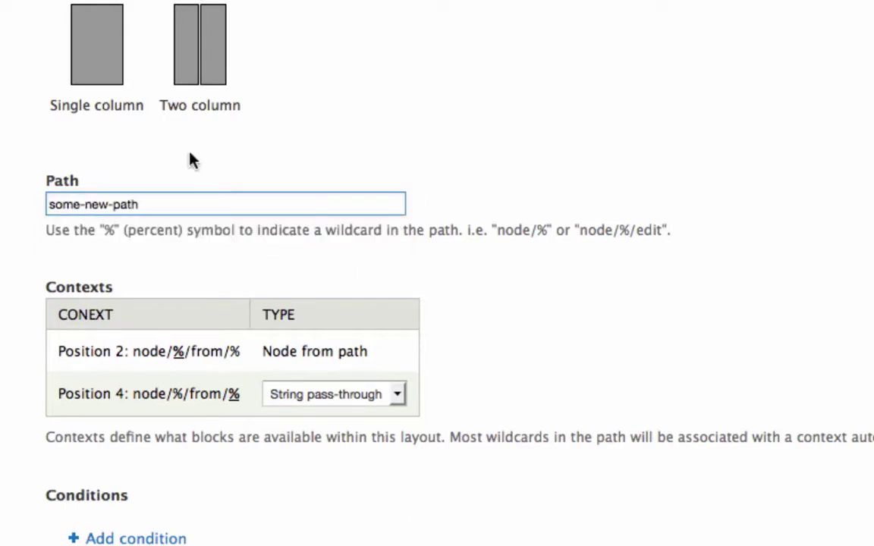
click(503, 209)
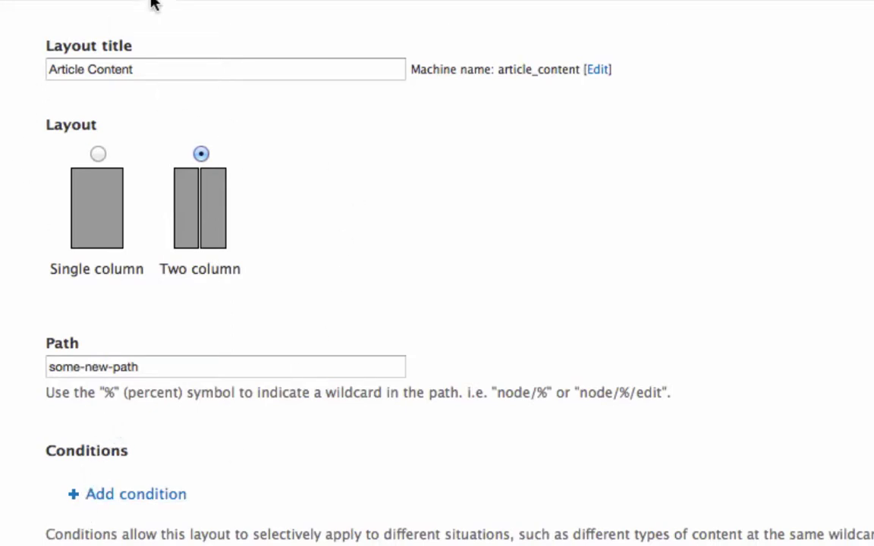
Add a User: role condition to the layout that grants access only to the administrator role.
drag(146, 363, 91, 321)
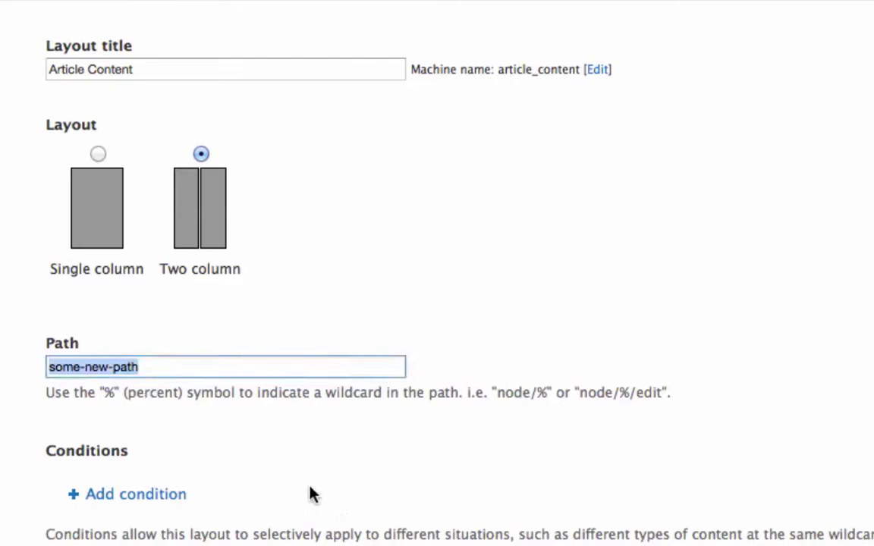
click(174, 497)
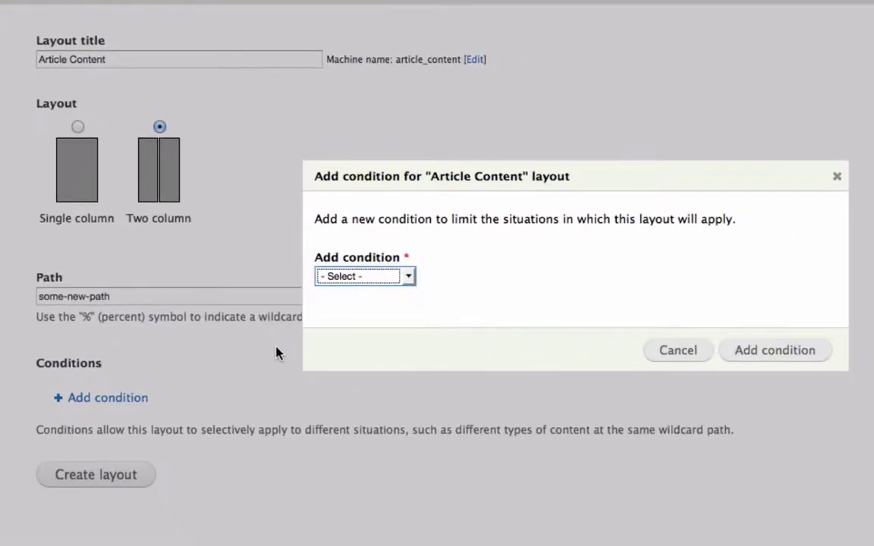
click(344, 278)
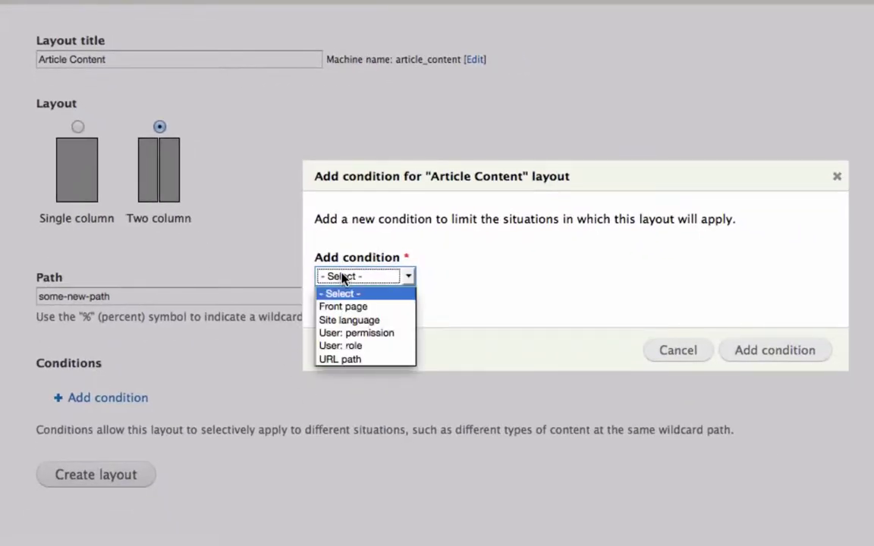
click(369, 347)
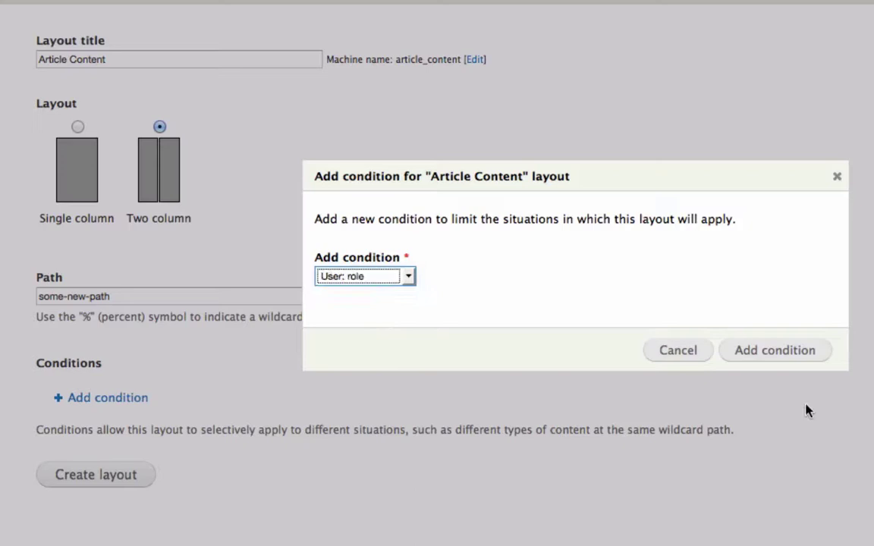
click(784, 355)
click(367, 275)
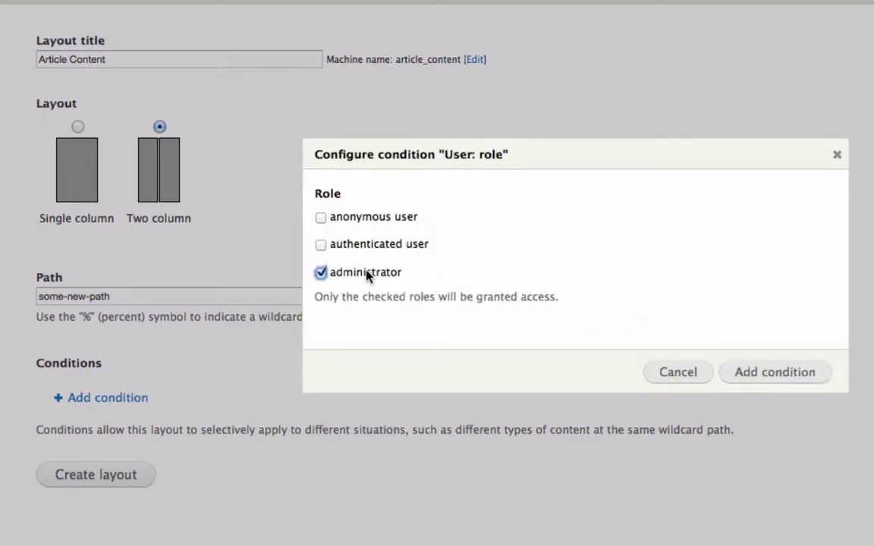
click(748, 372)
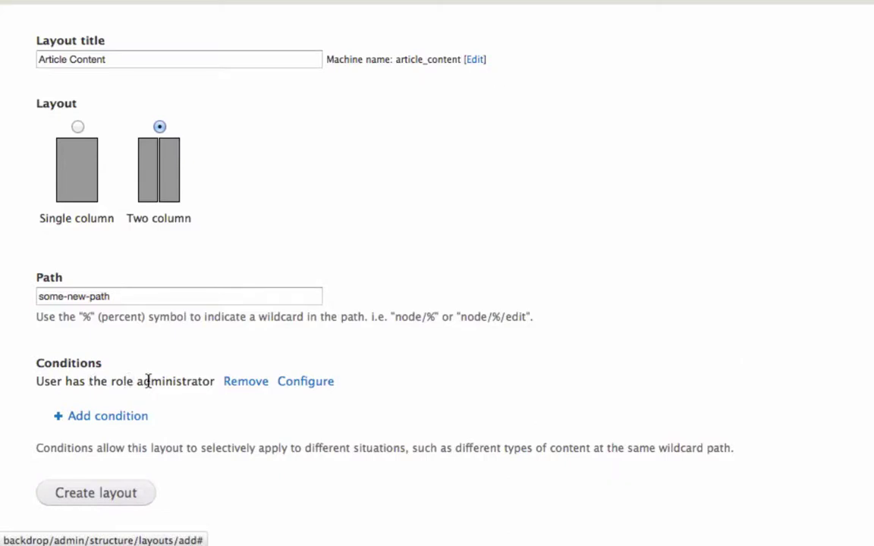
Review the administrator role condition and create the Article Content layout.
click(109, 492)
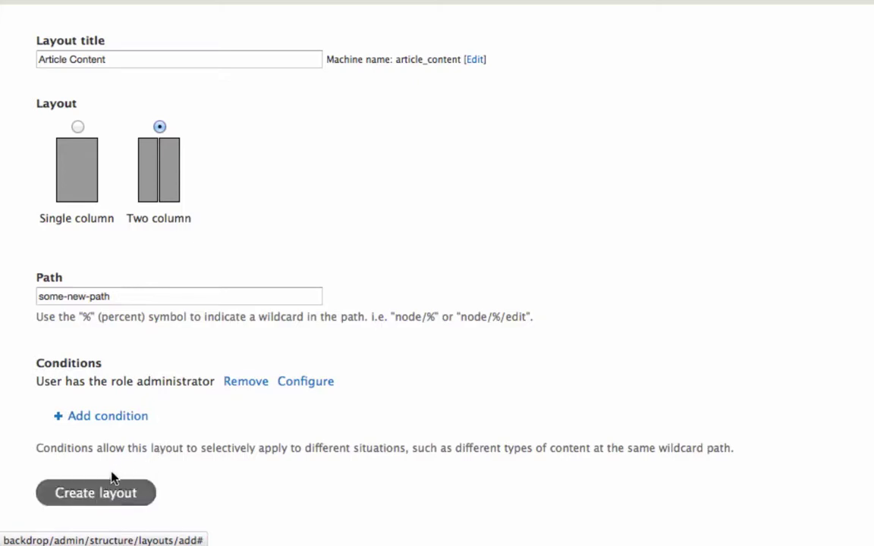
triple_click(85, 381)
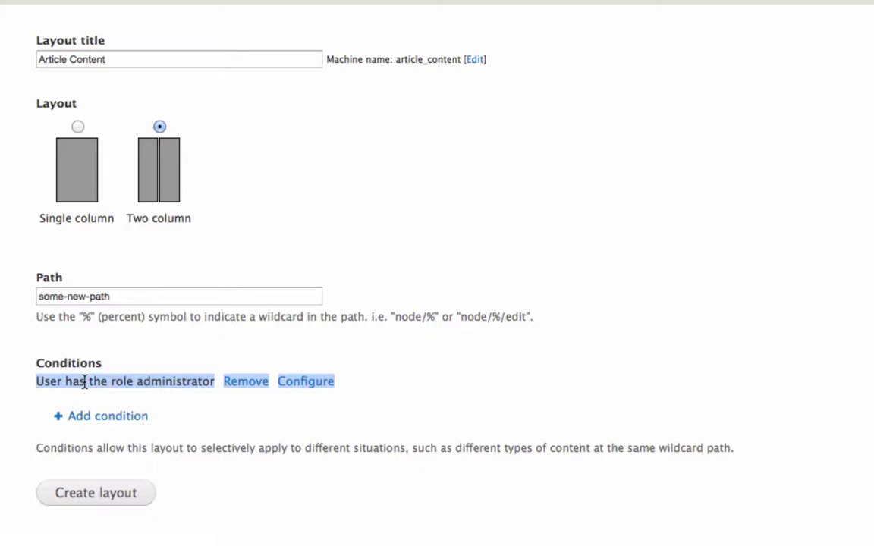
click(85, 382)
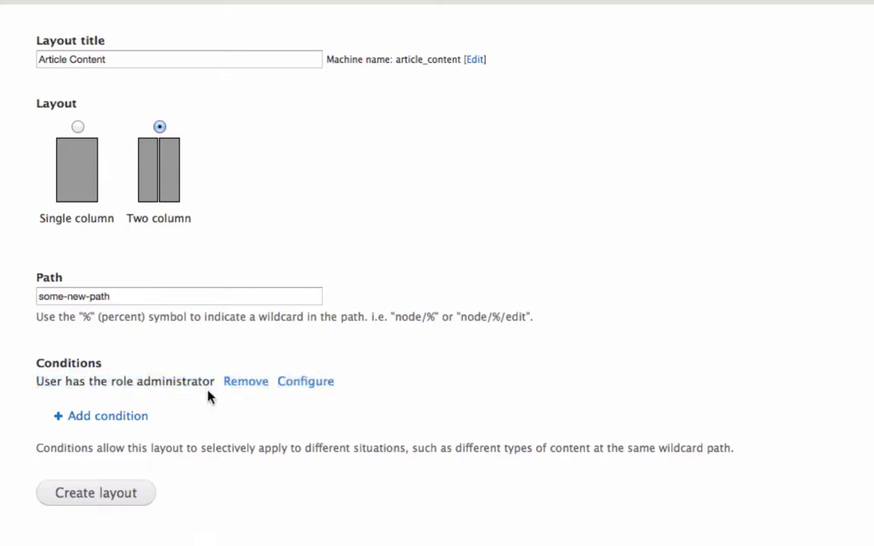
click(116, 501)
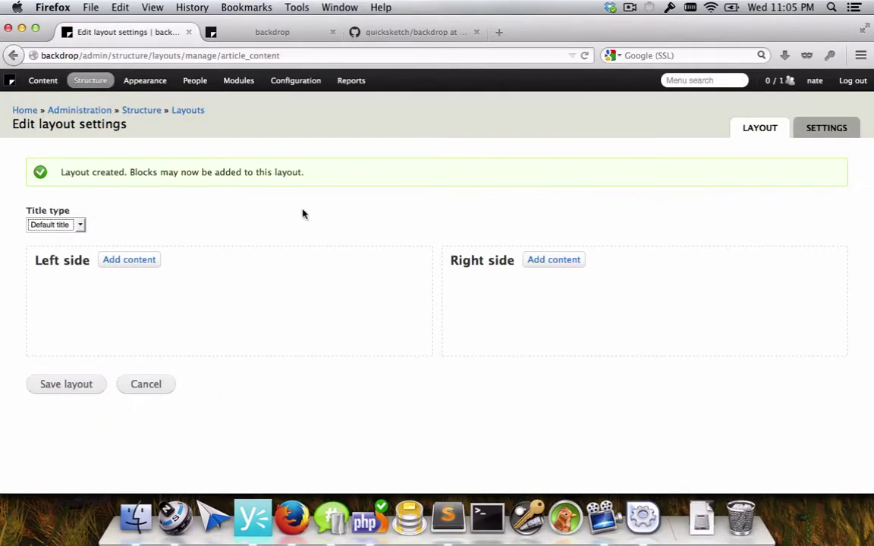
Switch to Path Finder and locate the two article_content JSON files in the active config folder inside backdrop's files folder.
click(179, 521)
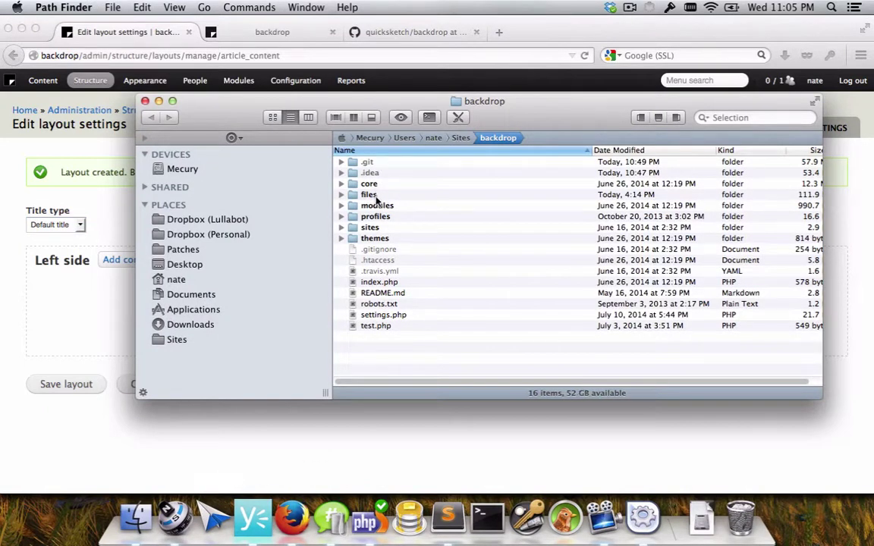
double_click(373, 195)
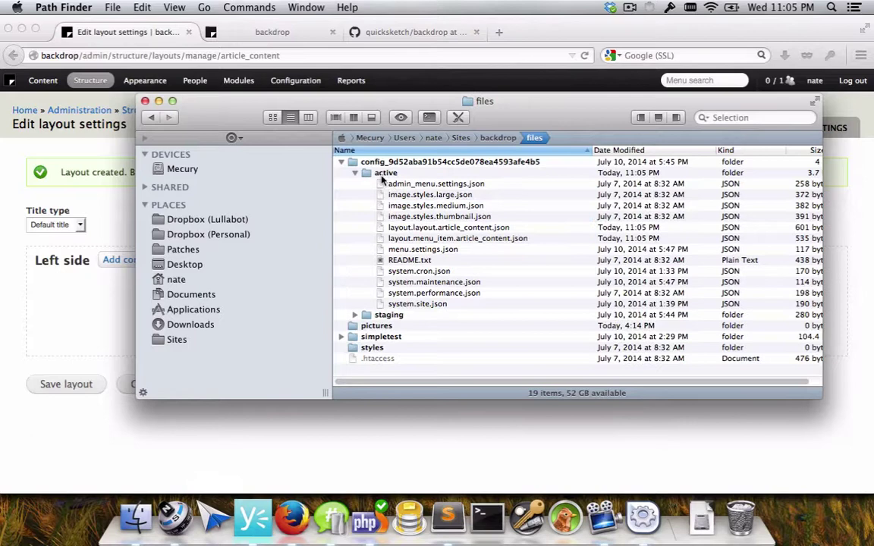
click(385, 165)
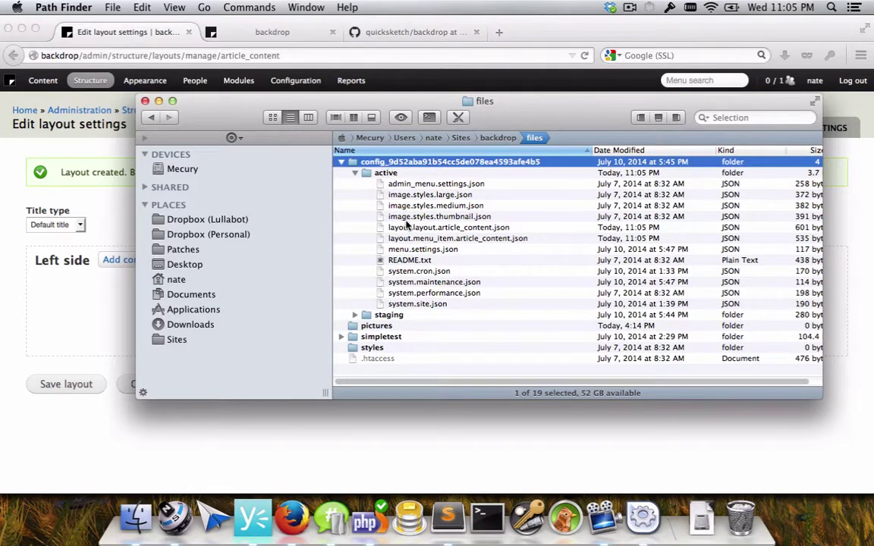
click(416, 240)
click(427, 229)
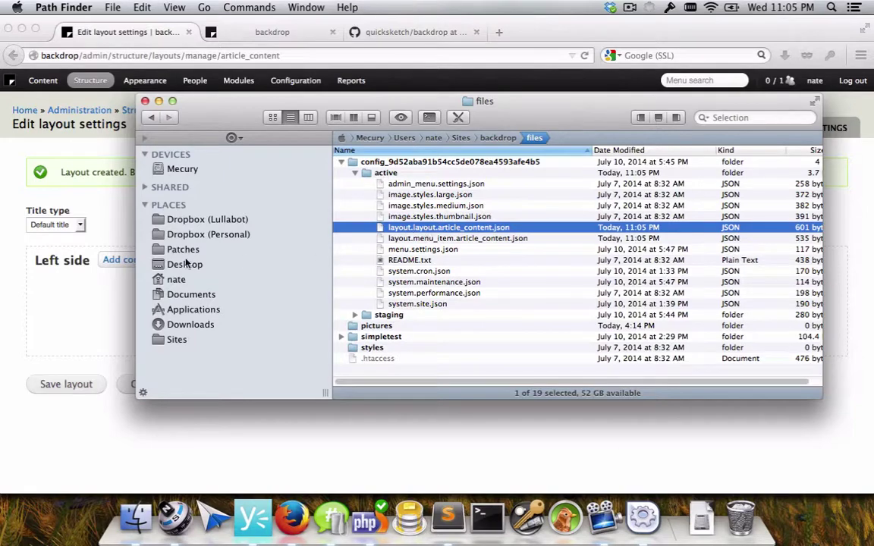
drag(192, 99, 246, 58)
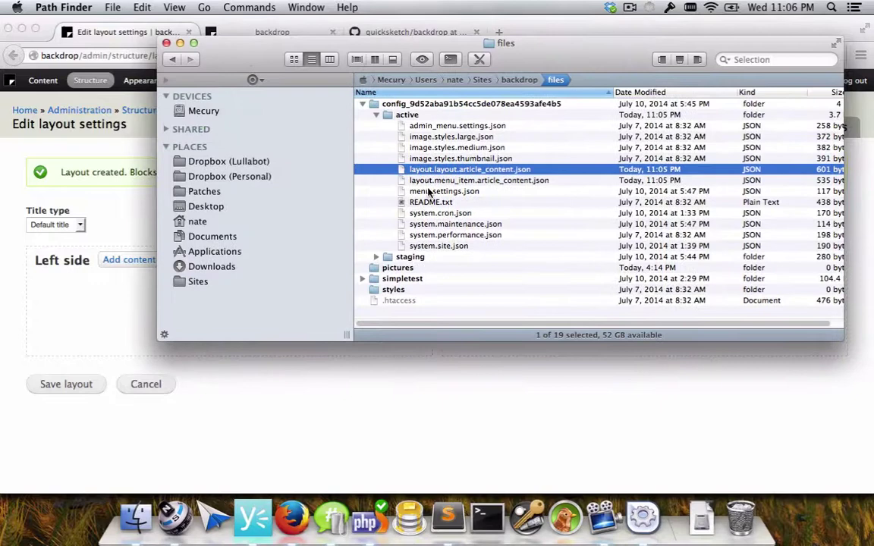
Open layout.menu_item.article_content.json, examine its path value, and leave the editor without saving or discarding the unsaved notes.
click(436, 182)
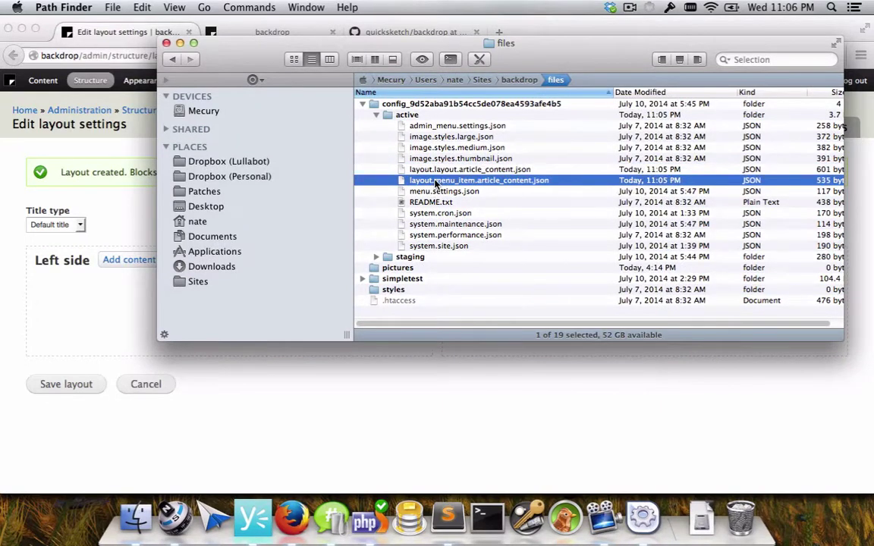
double_click(436, 182)
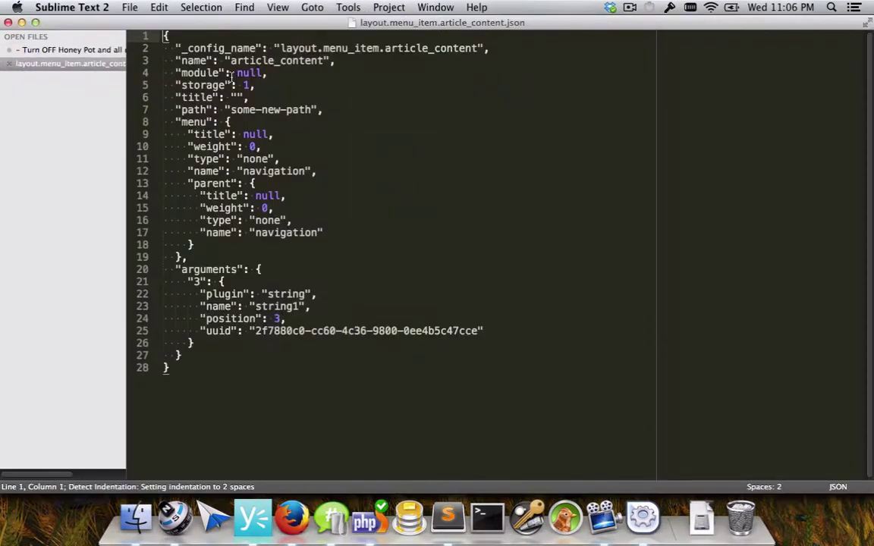
drag(231, 110, 312, 110)
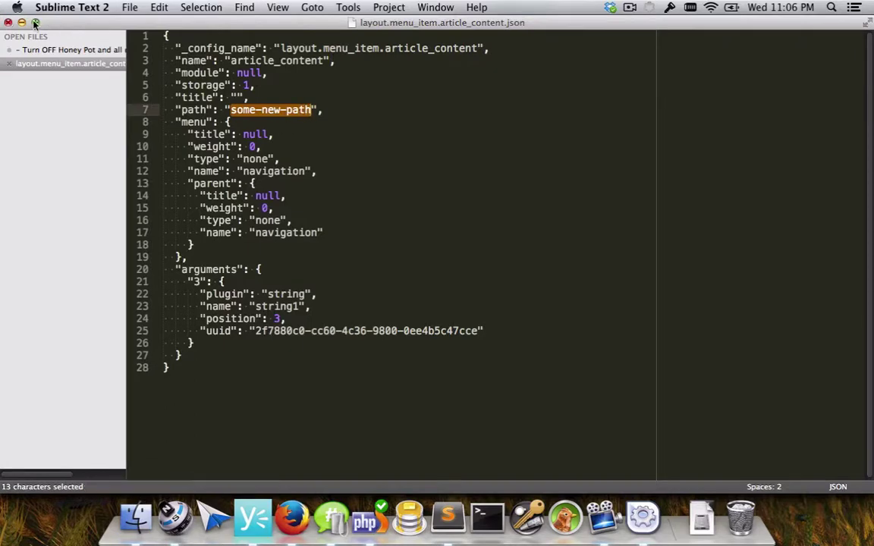
click(8, 22)
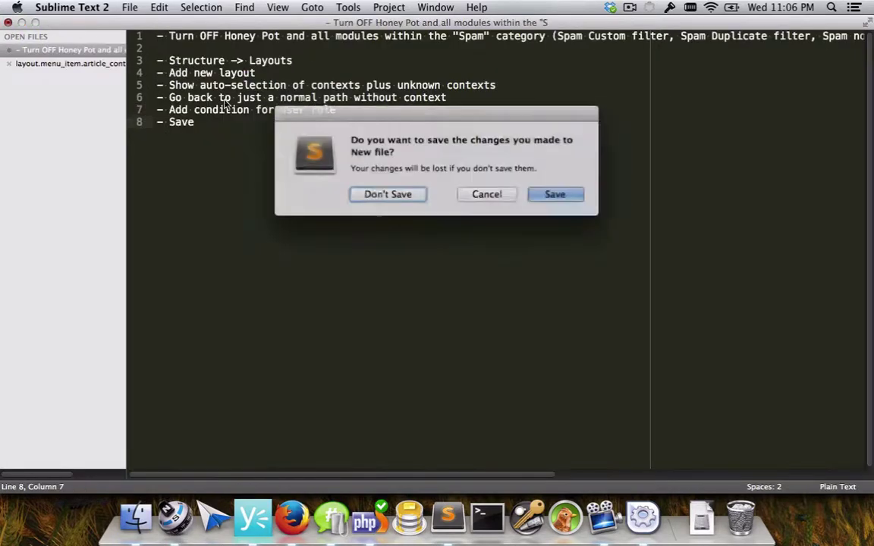
click(485, 193)
key(super+h)
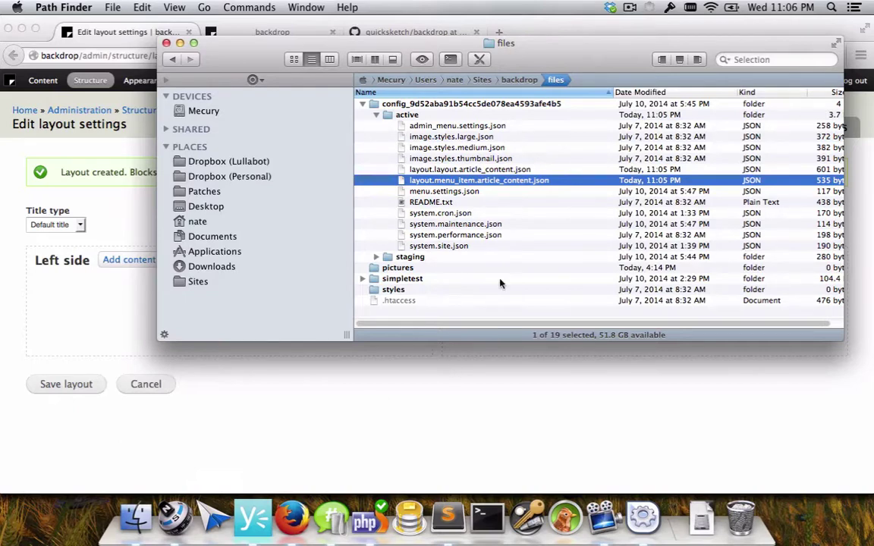
Point out the layout.layout and layout.menu_item files for article_content and switch back to the layout page in Firefox.
click(453, 172)
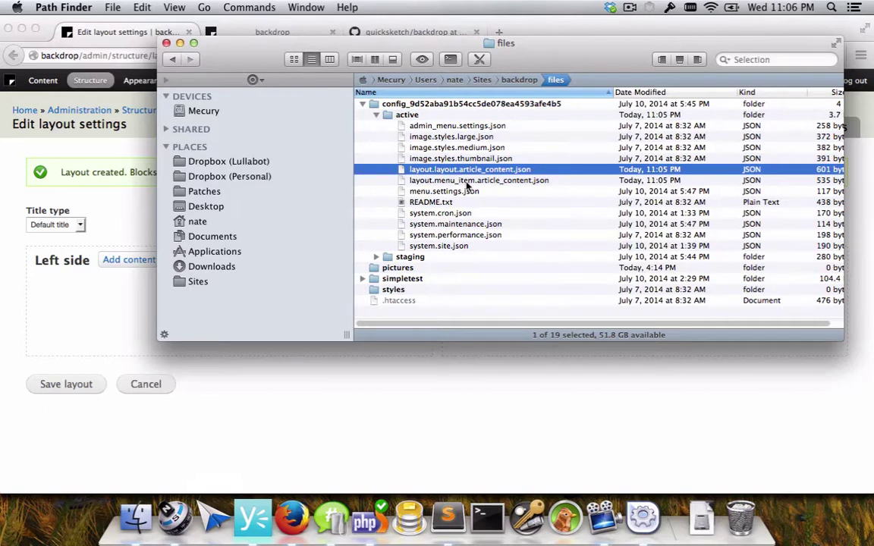
click(467, 183)
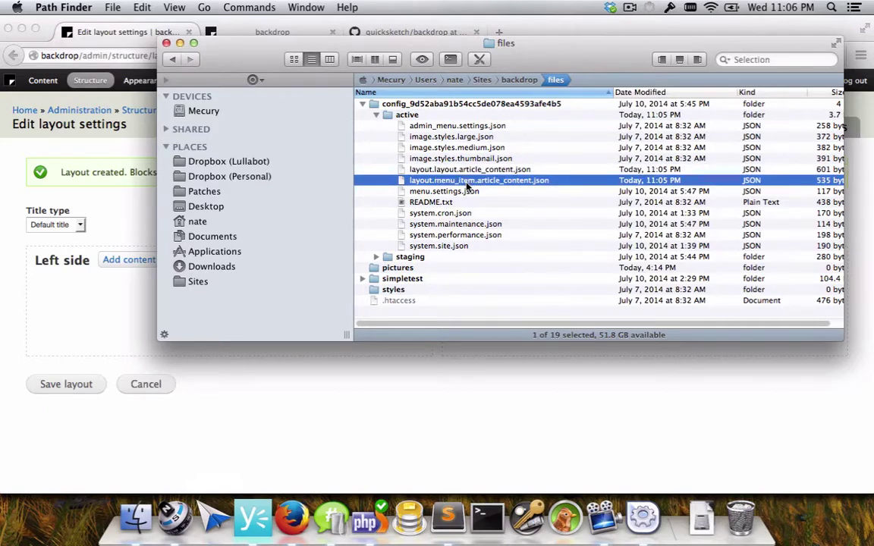
click(376, 389)
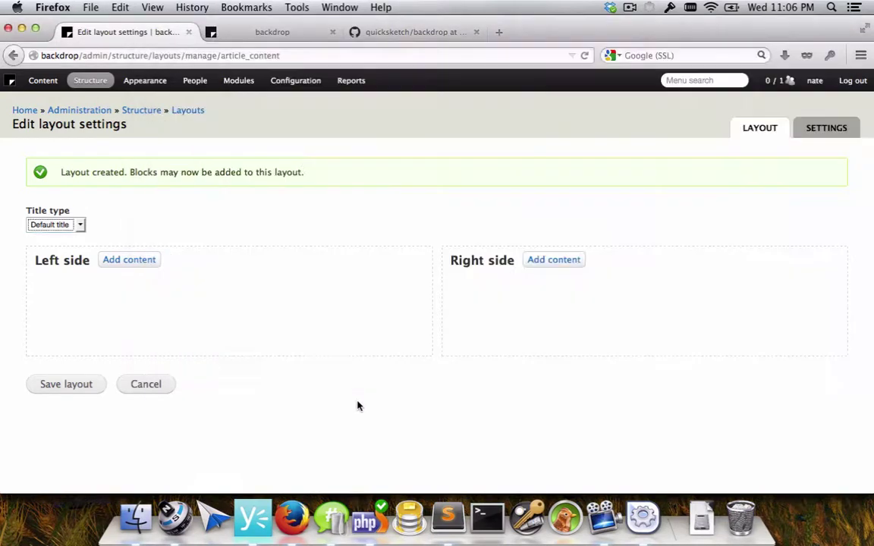
click(196, 238)
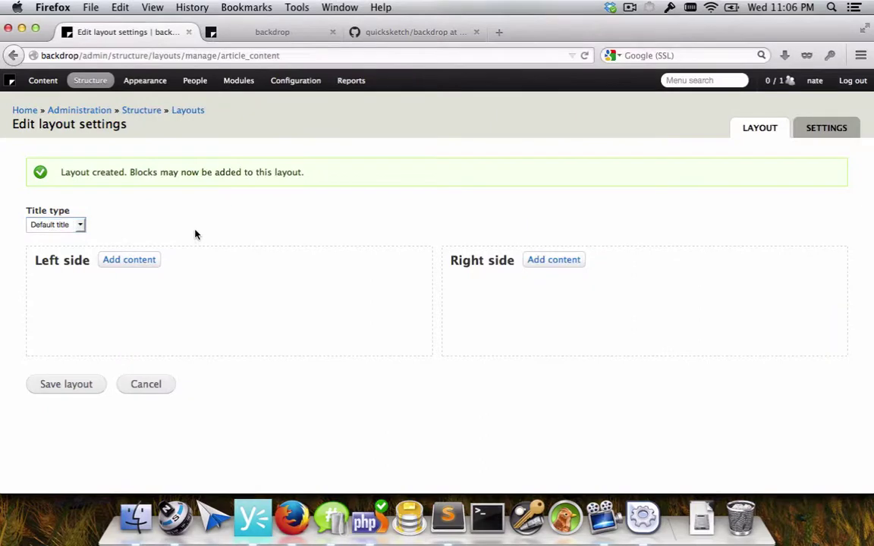
Look through the available blocks and add the Syndicate block with the default title to the Left side region.
click(127, 261)
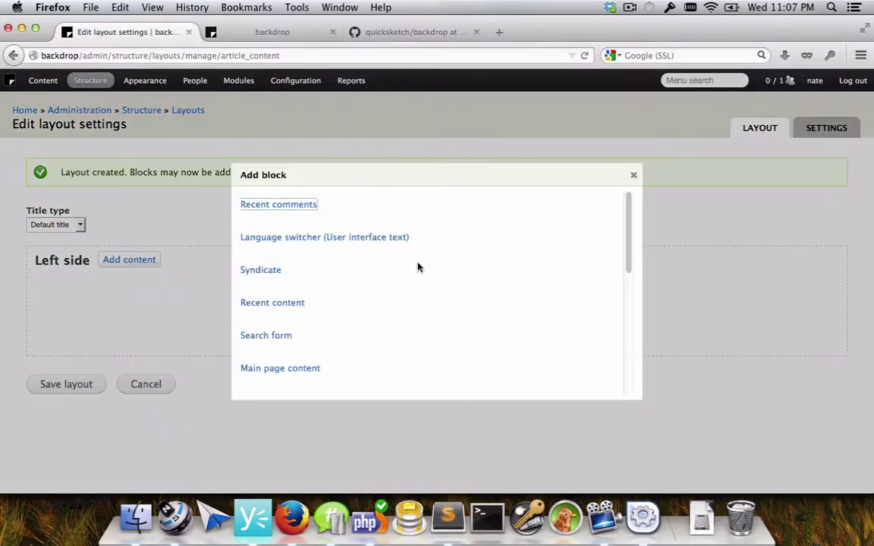
scroll(351, 248, down, 8)
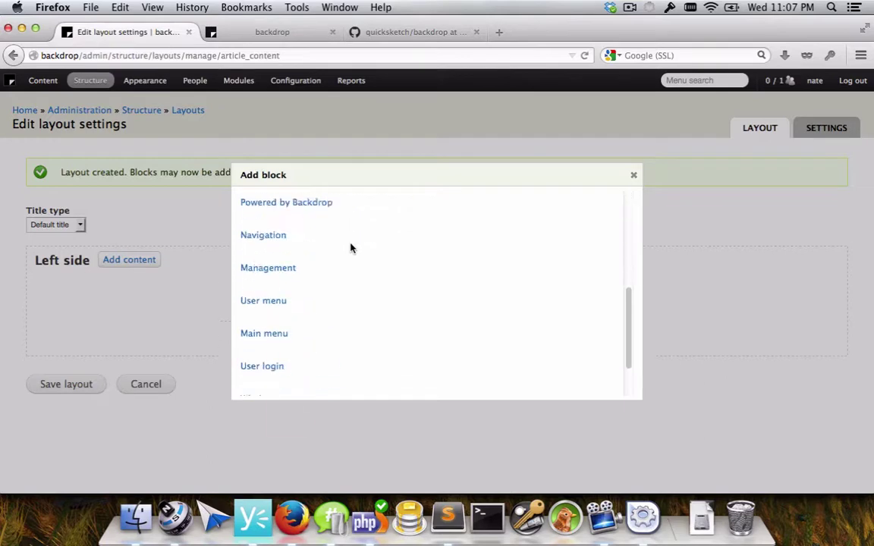
scroll(351, 248, up, 8)
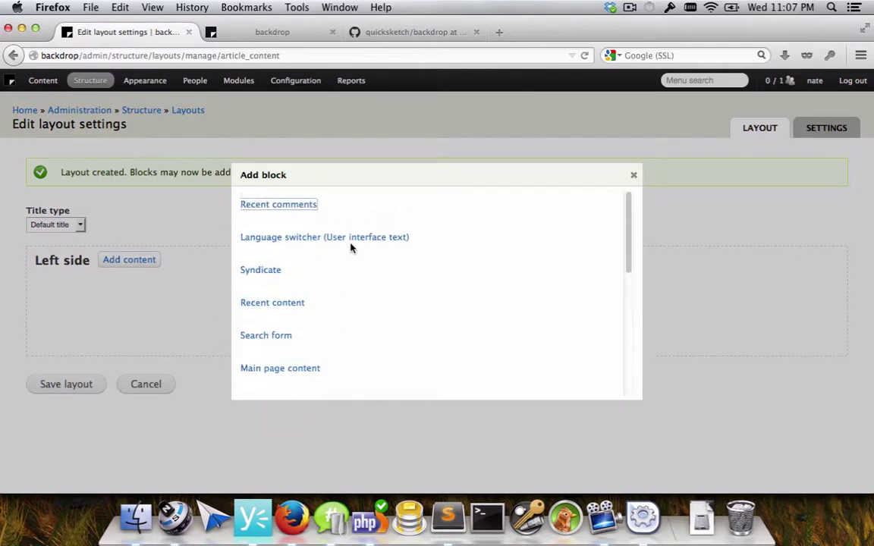
click(256, 273)
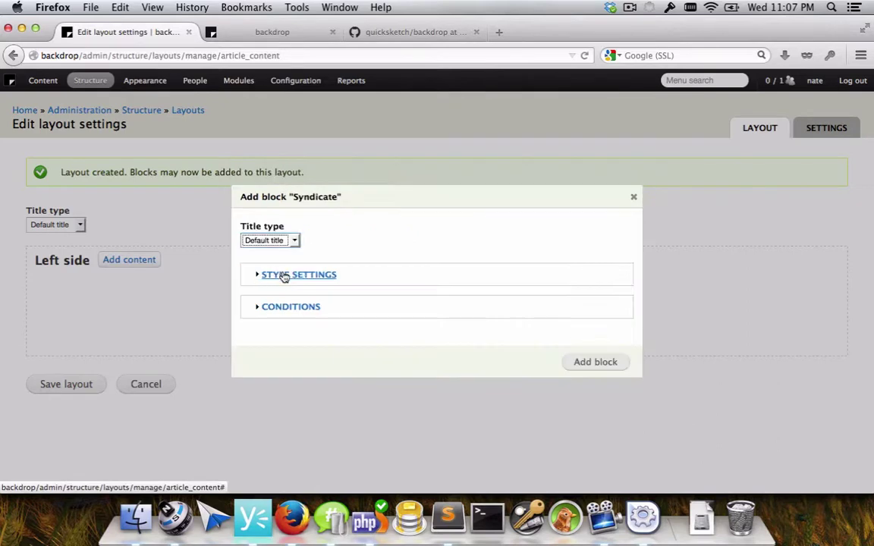
click(580, 363)
Add the Search form block with the default title to the Right side region.
click(537, 259)
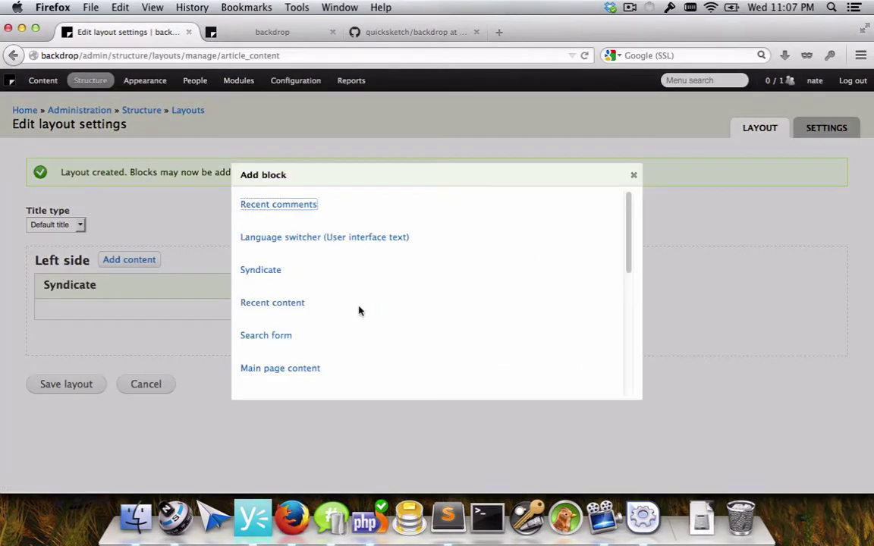
scroll(360, 310, down, 2)
click(266, 293)
click(592, 363)
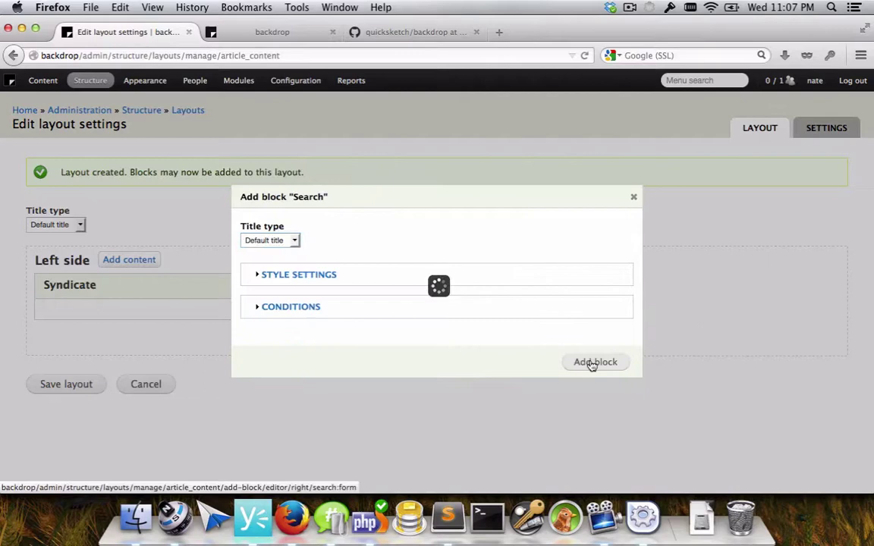
Add the User menu block to the Right side region below the Search block.
click(536, 261)
scroll(362, 317, down, 5)
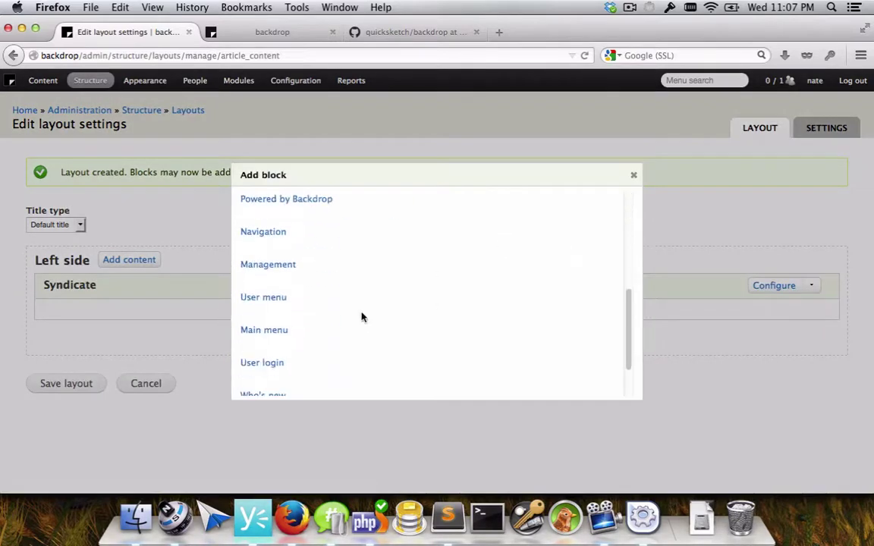
click(273, 299)
click(580, 363)
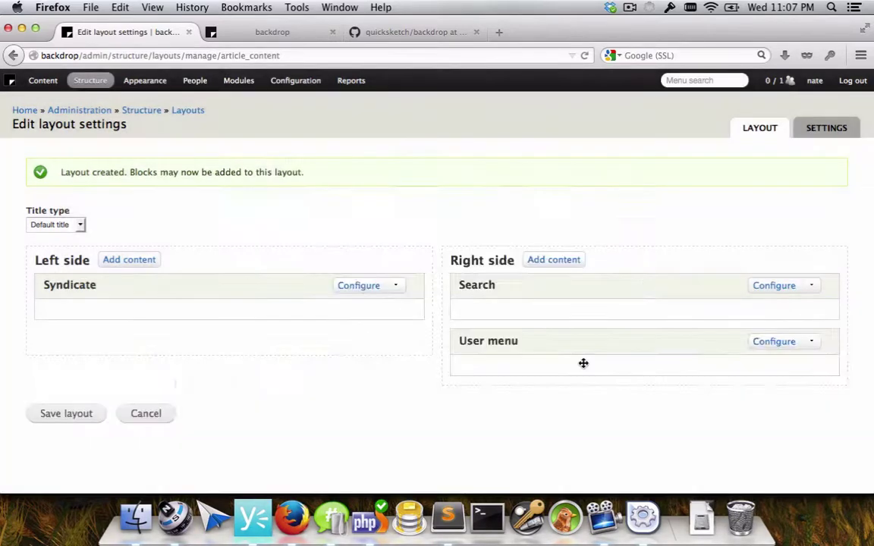
Start adding the Powered by Backdrop block to the Left side region.
click(114, 260)
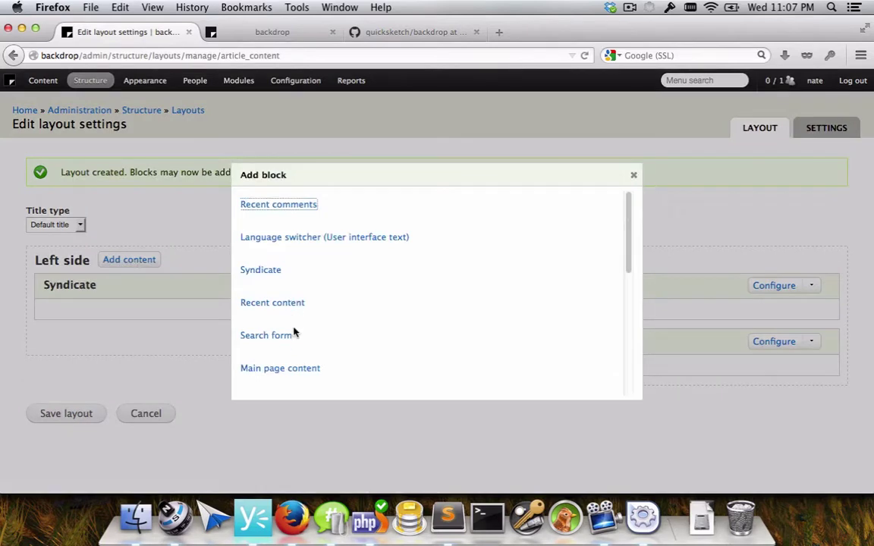
scroll(294, 333, down, 5)
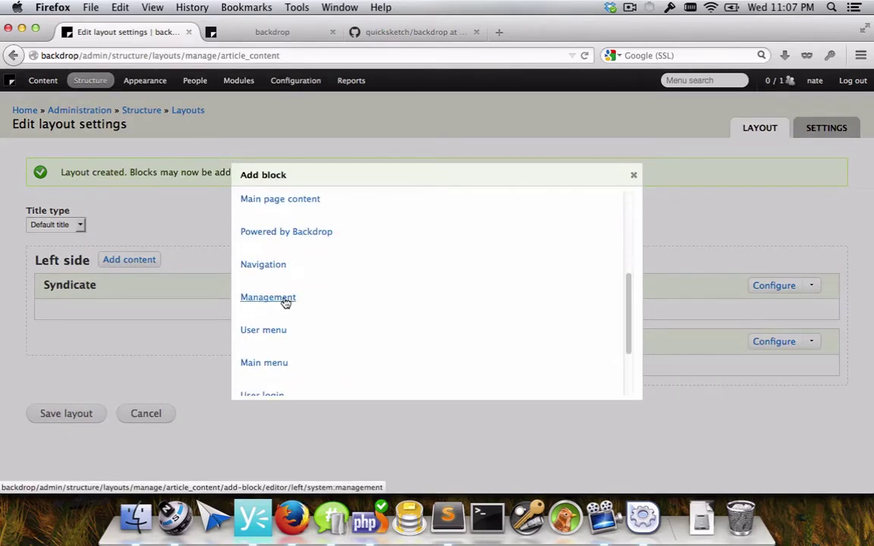
click(279, 235)
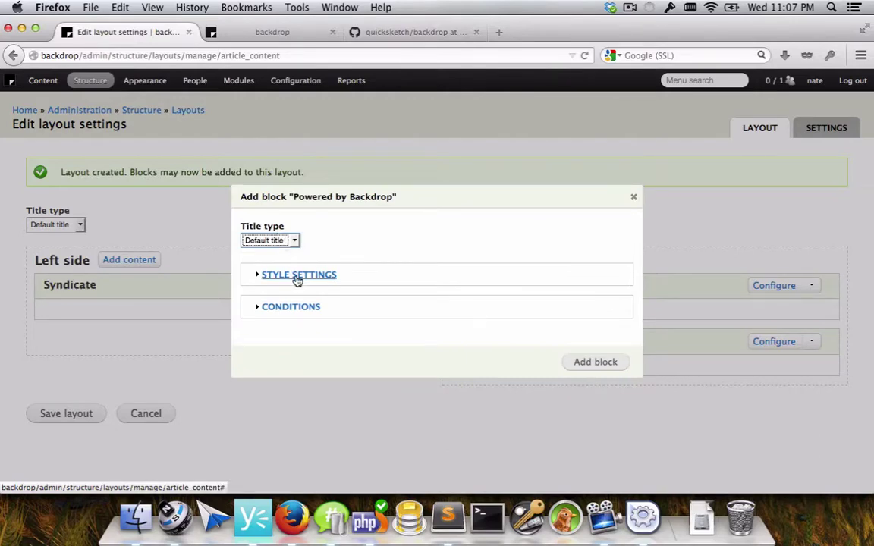
Expand the block's style settings and switch its style to Dynamic to look over the extra markup options.
click(297, 276)
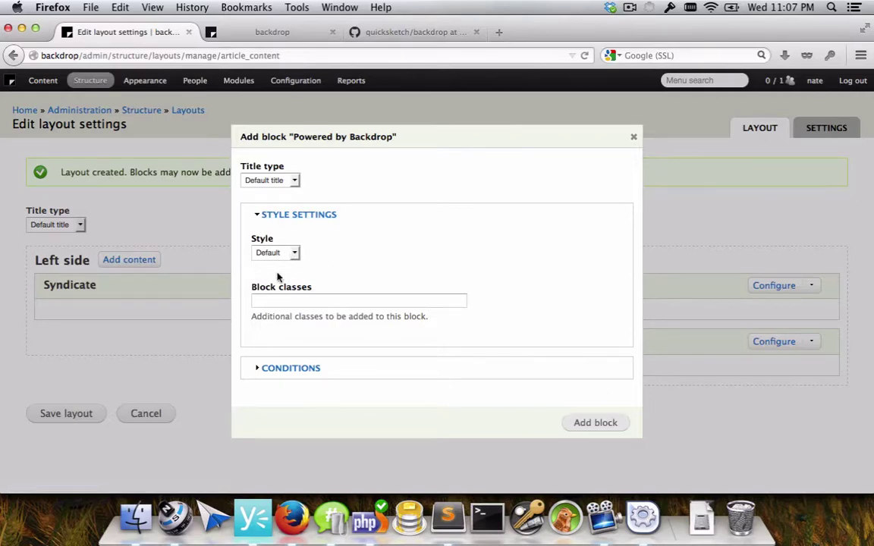
click(328, 300)
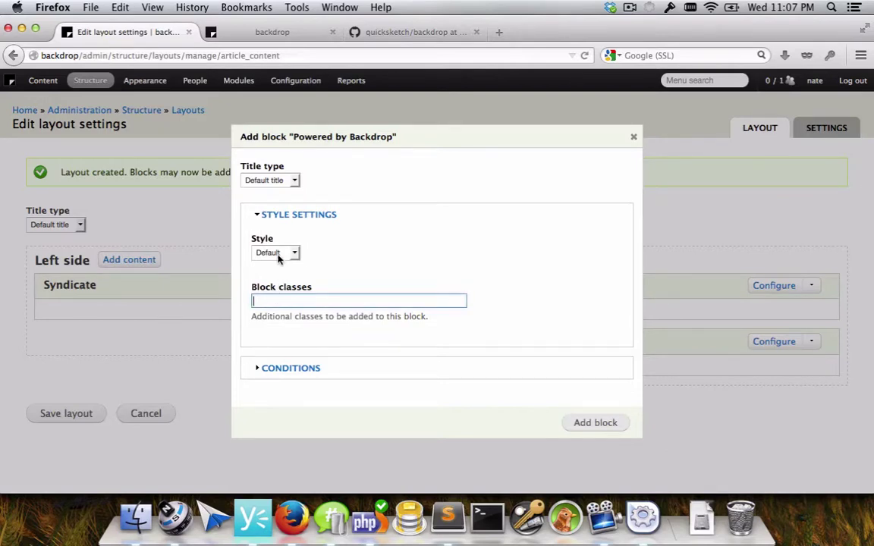
click(279, 255)
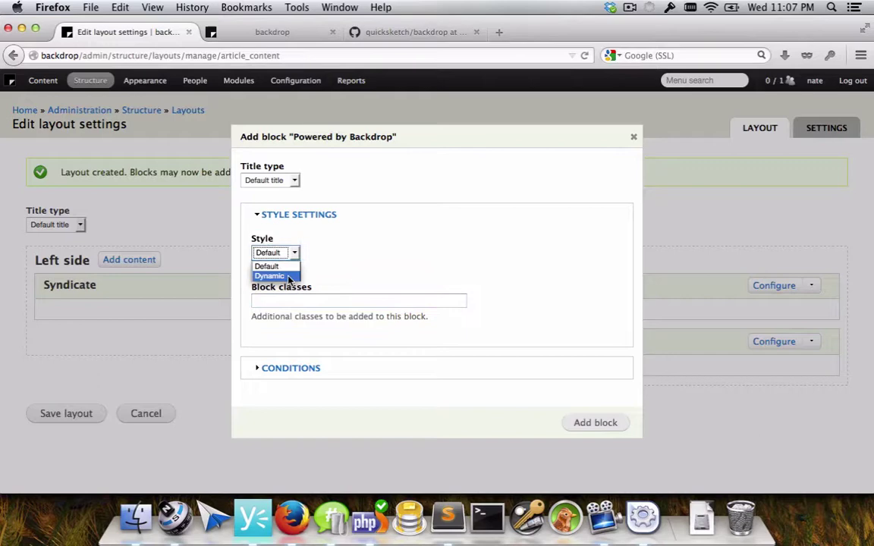
click(289, 280)
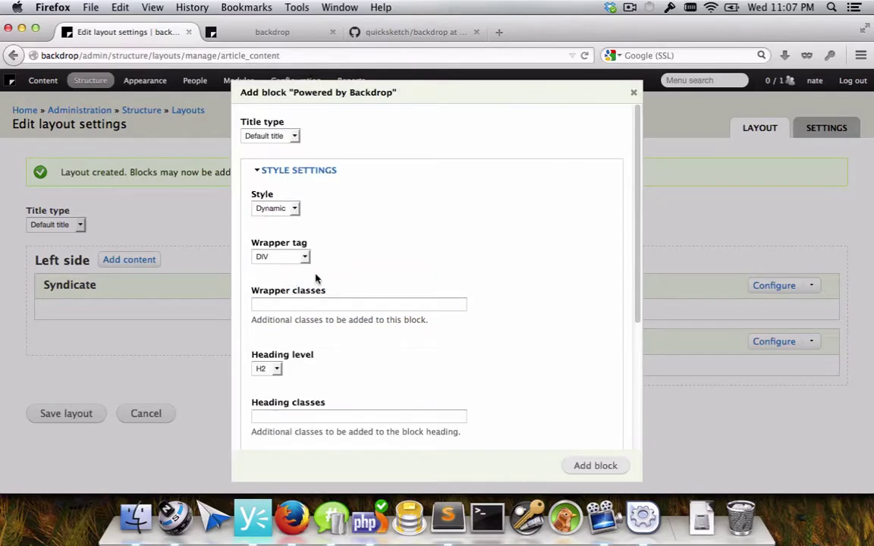
scroll(365, 271, down, 2)
scroll(365, 271, down, 5)
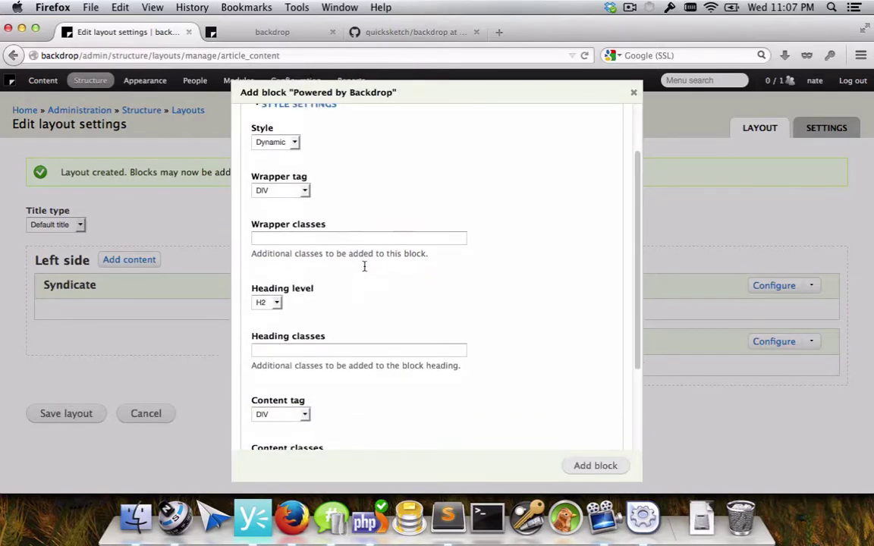
scroll(359, 250, up, 5)
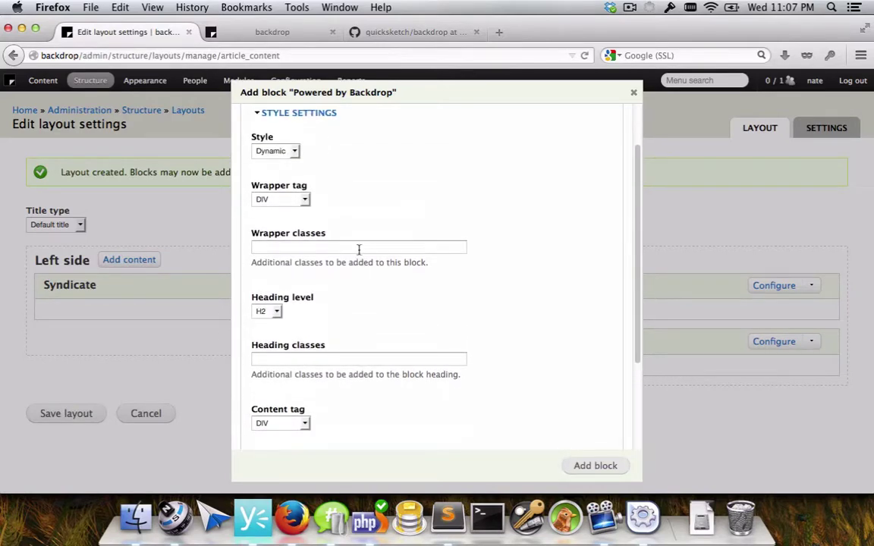
Examine the available choices for the block's wrapper tag, heading level and content tag without changing them.
click(301, 201)
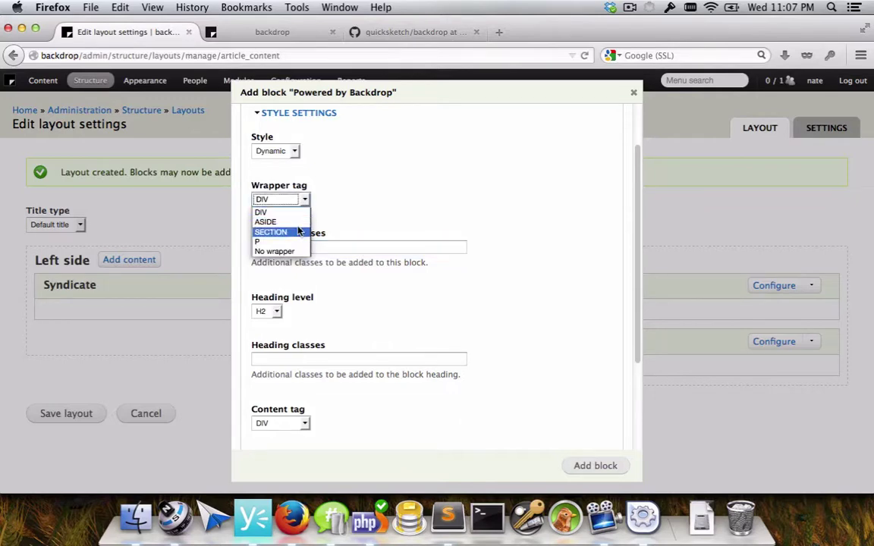
click(270, 212)
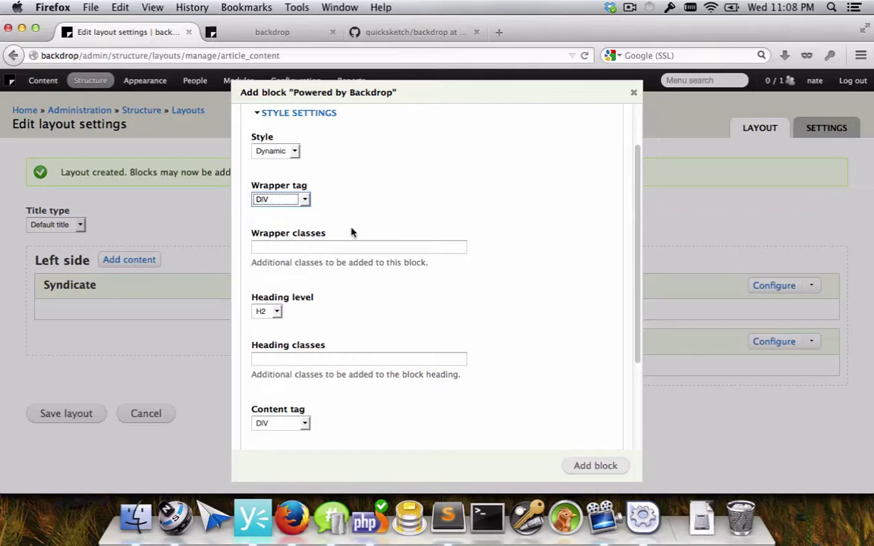
scroll(351, 233, down, 1)
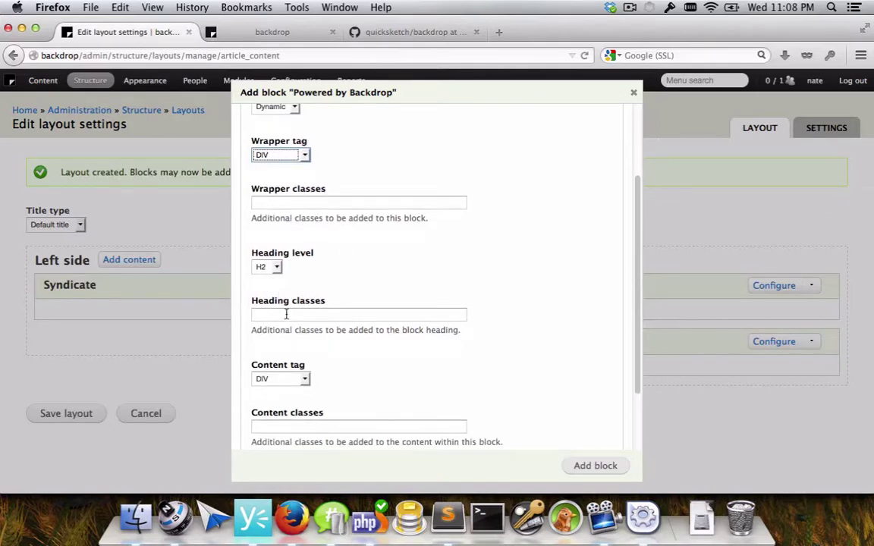
scroll(287, 311, down, 2)
click(270, 205)
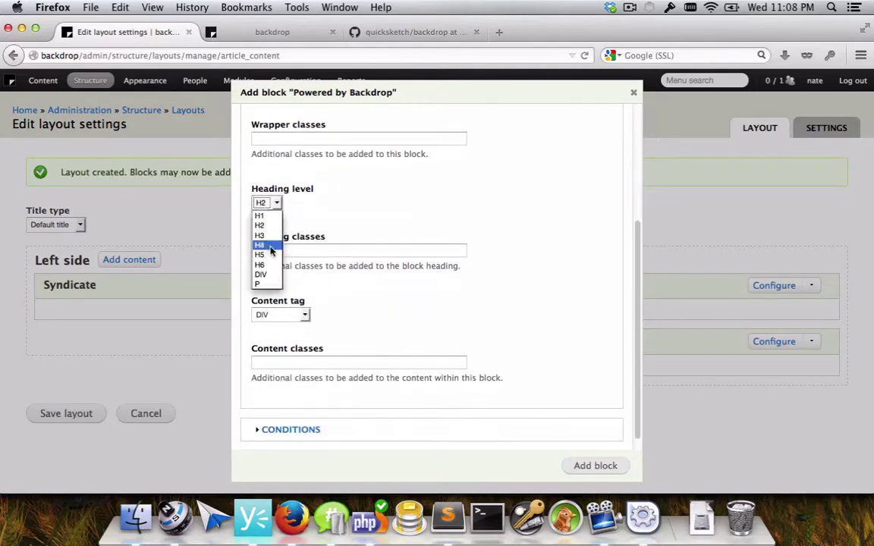
click(278, 212)
click(288, 319)
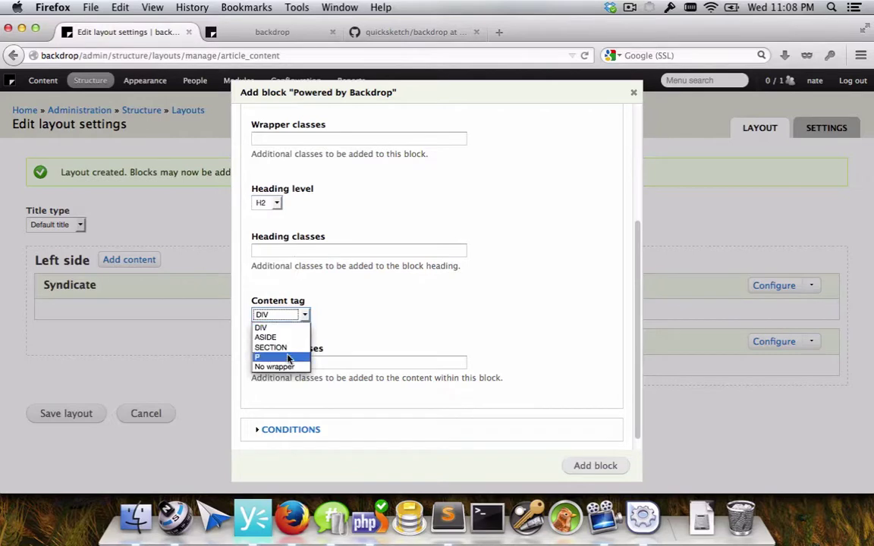
click(357, 341)
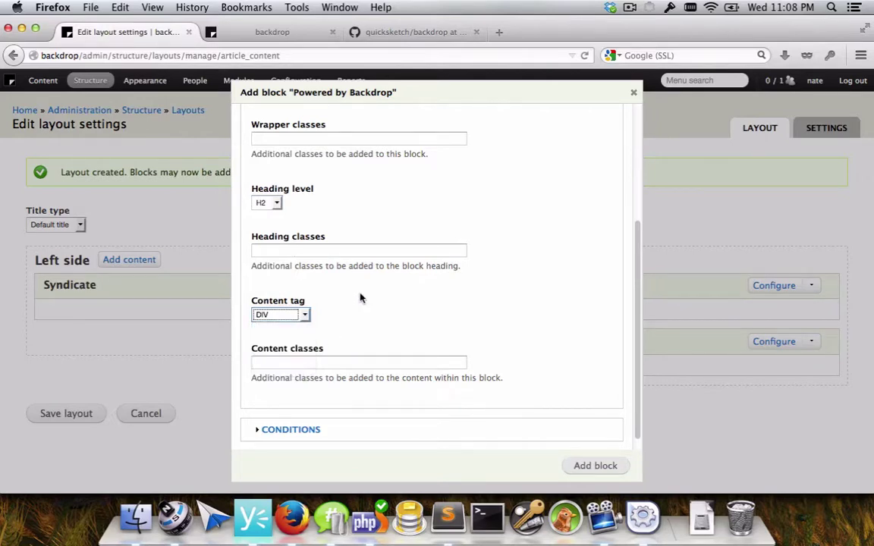
scroll(320, 251, up, 5)
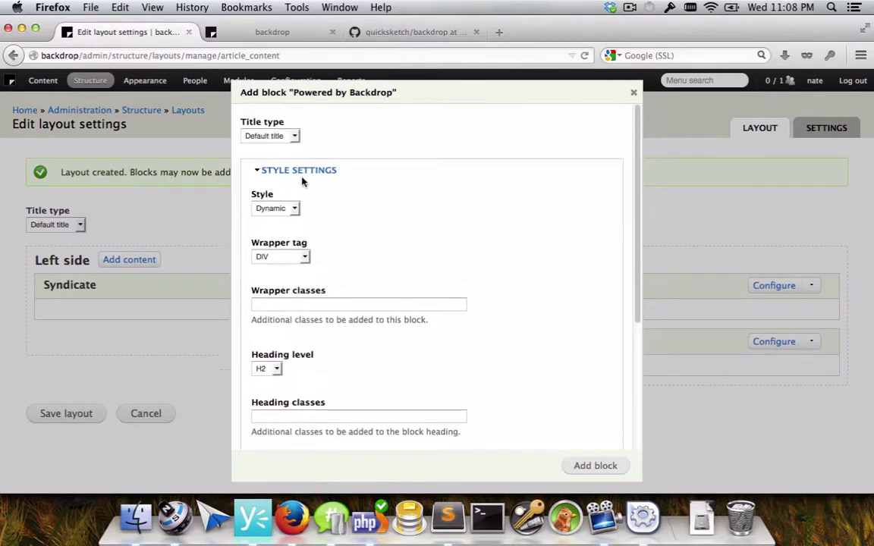
Set the block's style back to Default and collapse the style settings.
click(291, 206)
click(287, 222)
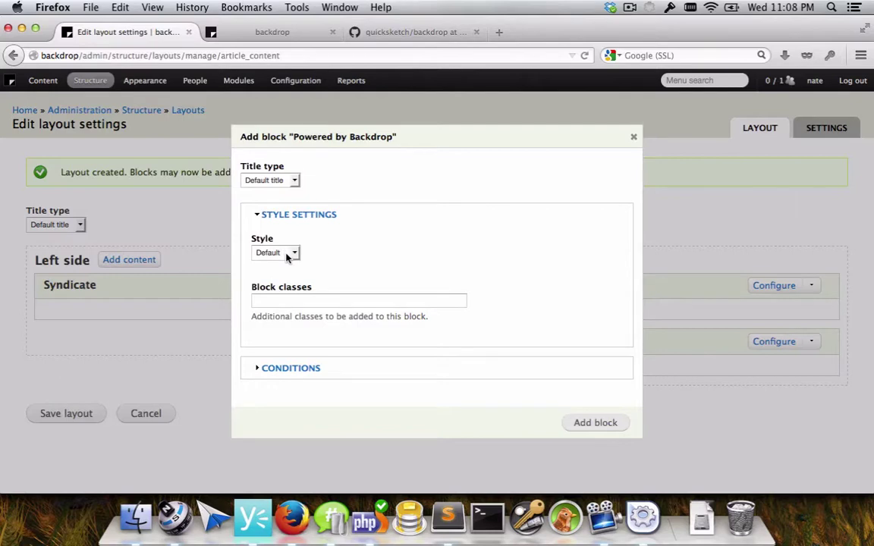
click(287, 257)
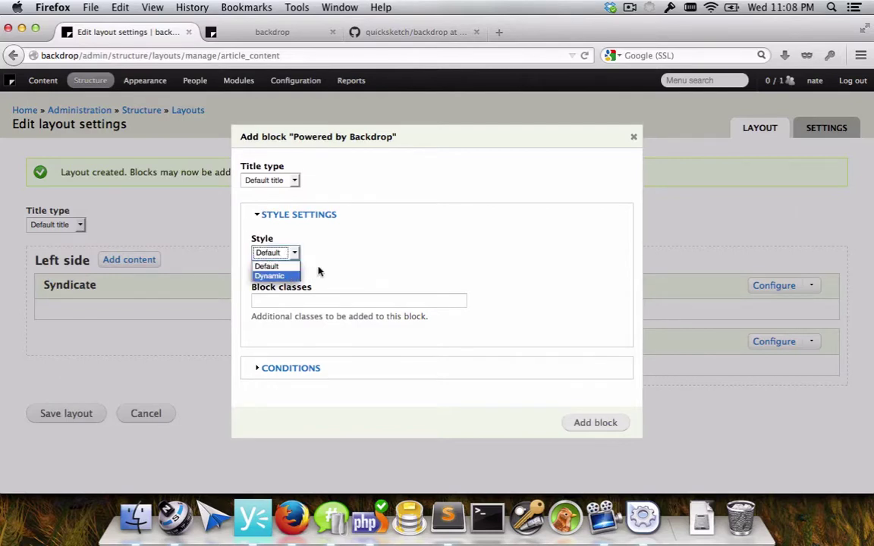
click(327, 265)
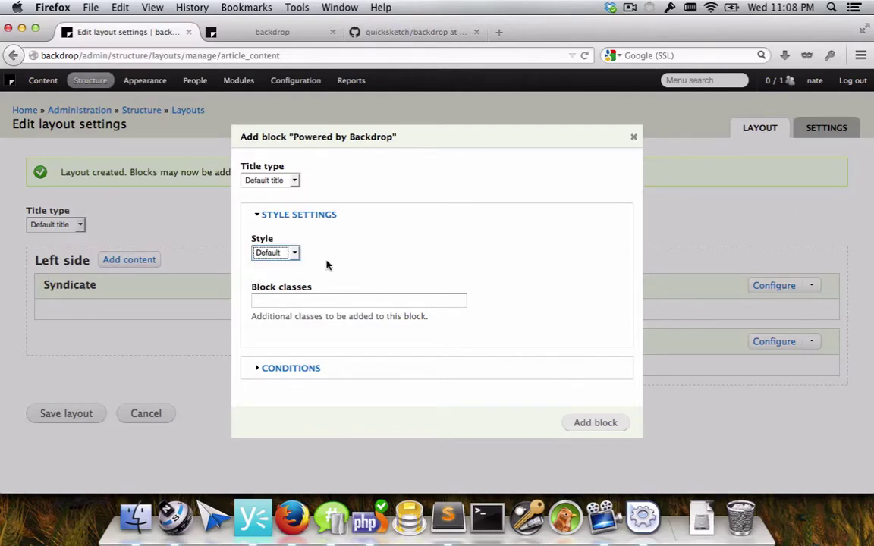
click(304, 217)
Add a User: role condition to the Powered by Backdrop block that allows only the administrator role.
click(282, 308)
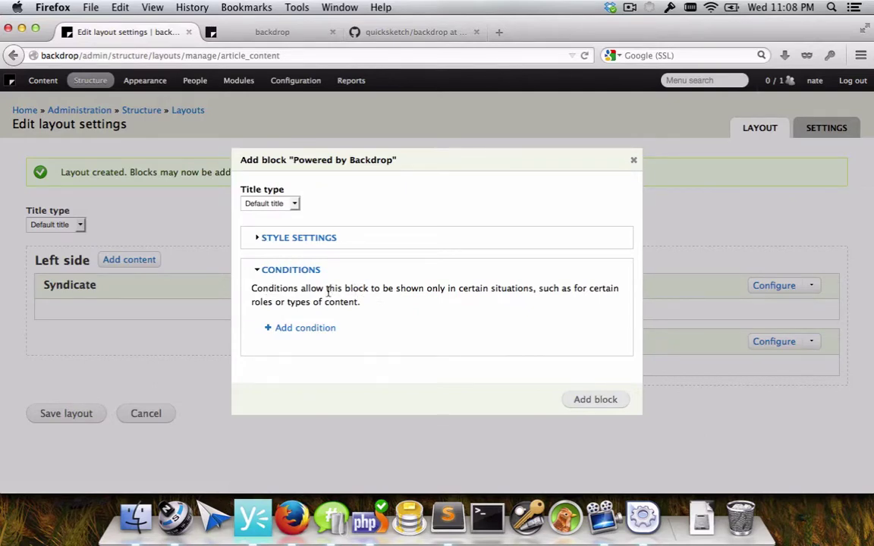
click(303, 328)
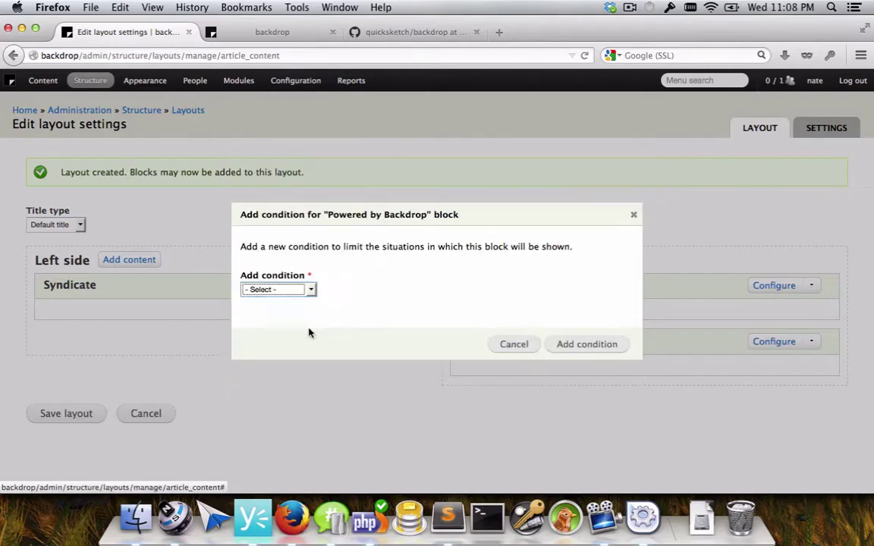
click(286, 290)
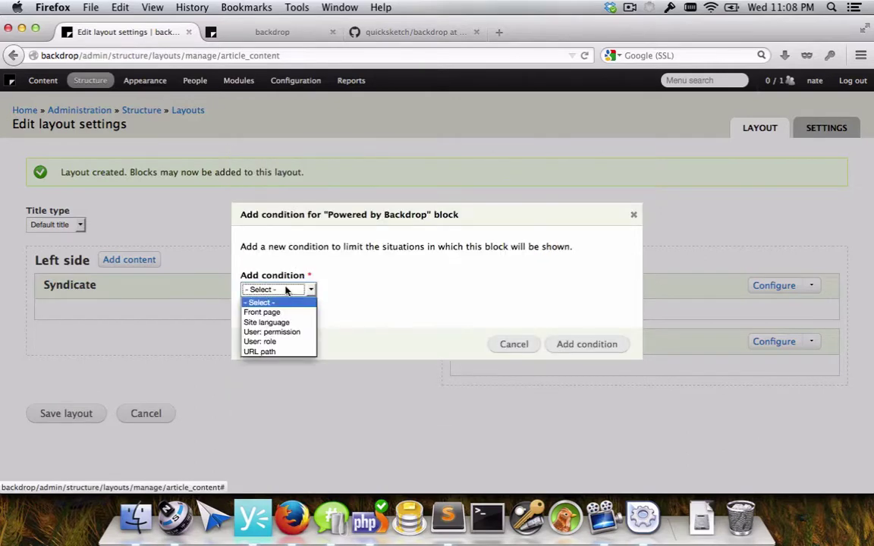
click(283, 343)
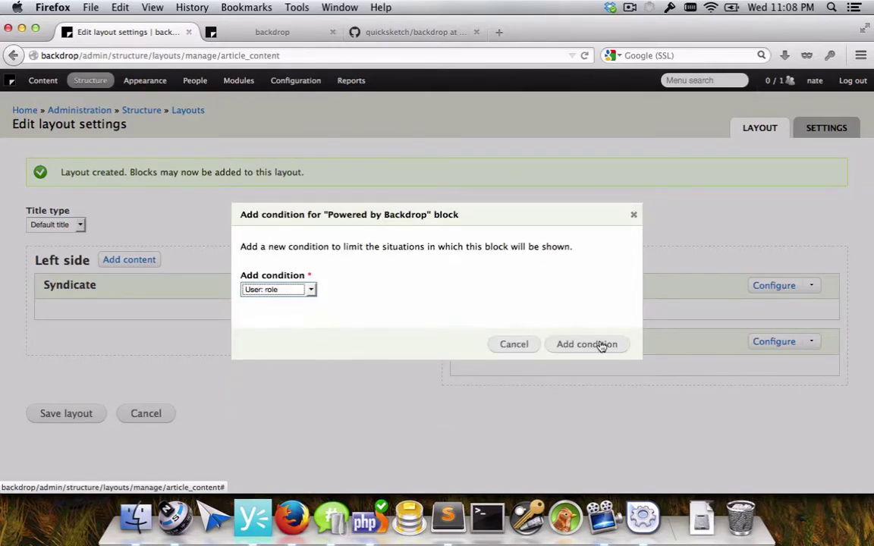
click(599, 344)
click(245, 265)
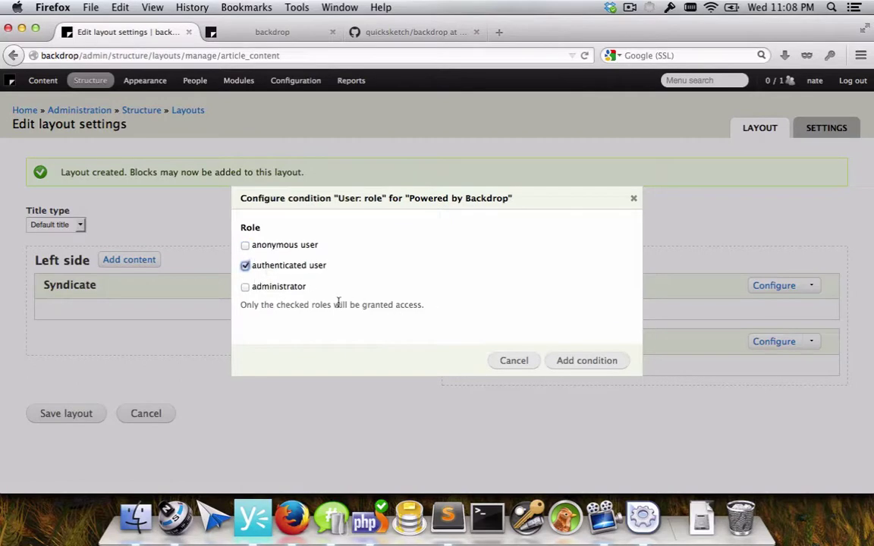
click(284, 285)
click(279, 266)
click(584, 363)
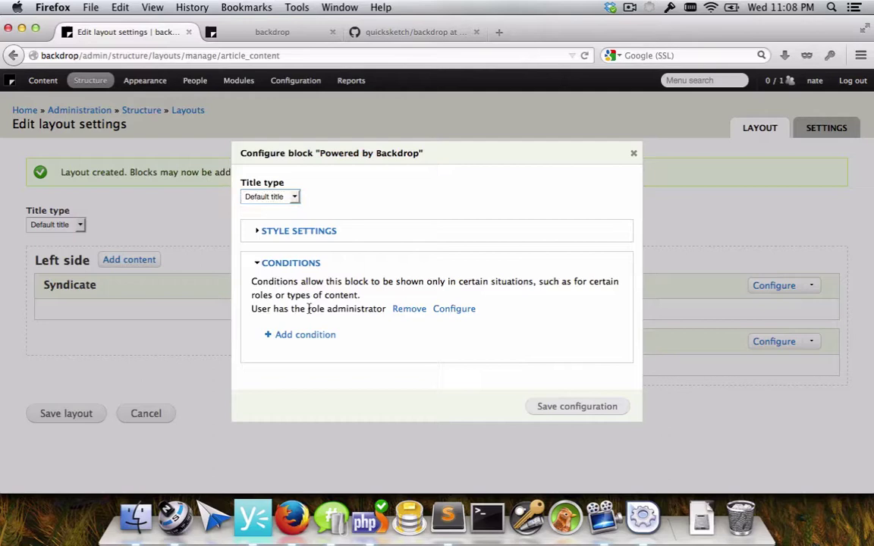
Add a Site language condition for English to the Powered by Backdrop block and save the block configuration.
triple_click(308, 309)
click(435, 387)
click(326, 338)
click(279, 289)
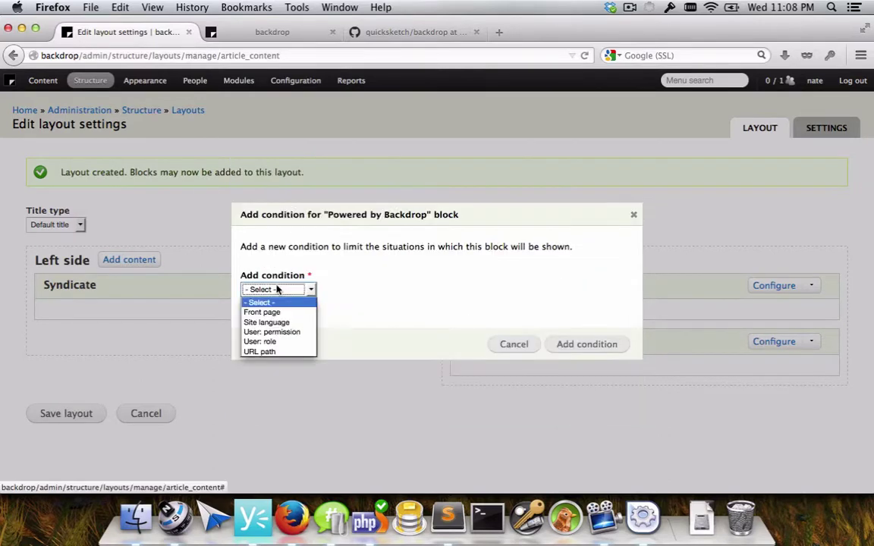
click(277, 323)
click(611, 346)
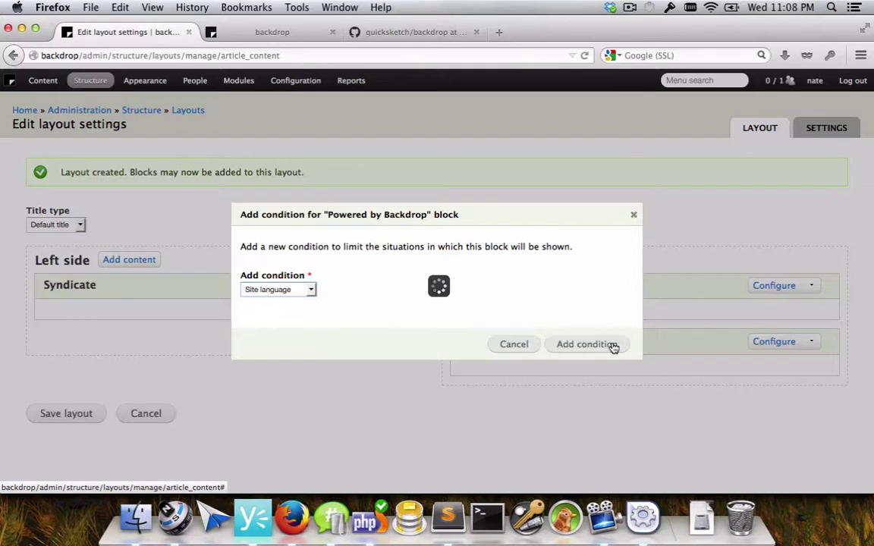
click(266, 268)
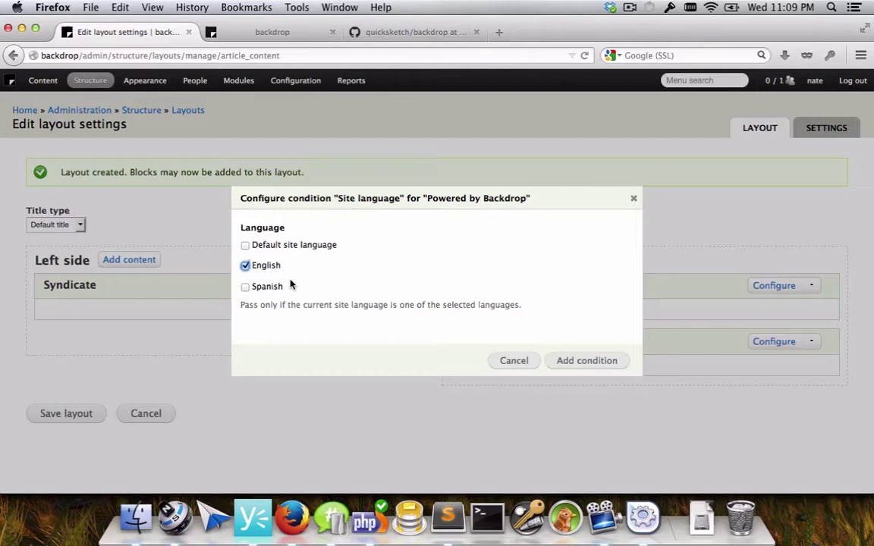
click(580, 362)
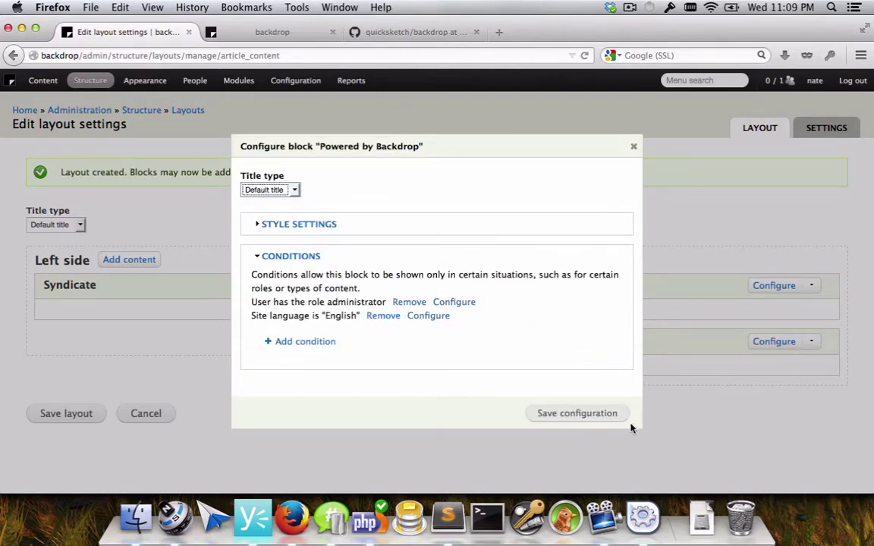
click(584, 414)
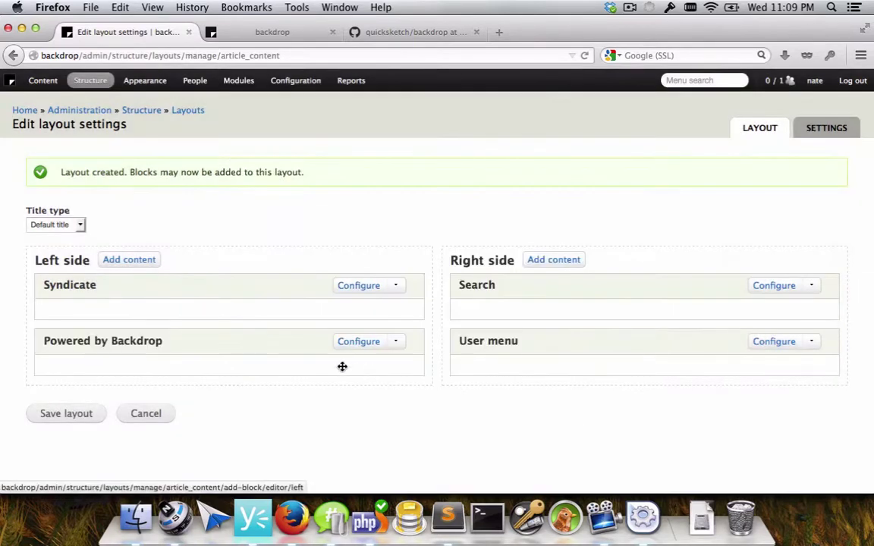
Move the Powered by Backdrop block to the Right side region and the User menu block above Syndicate in the Left side region.
drag(129, 342, 533, 386)
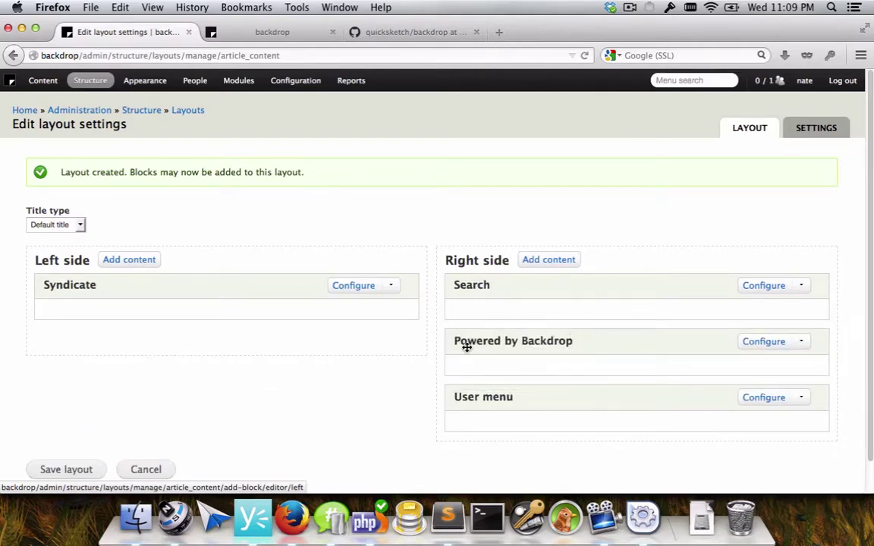
drag(455, 397, 133, 284)
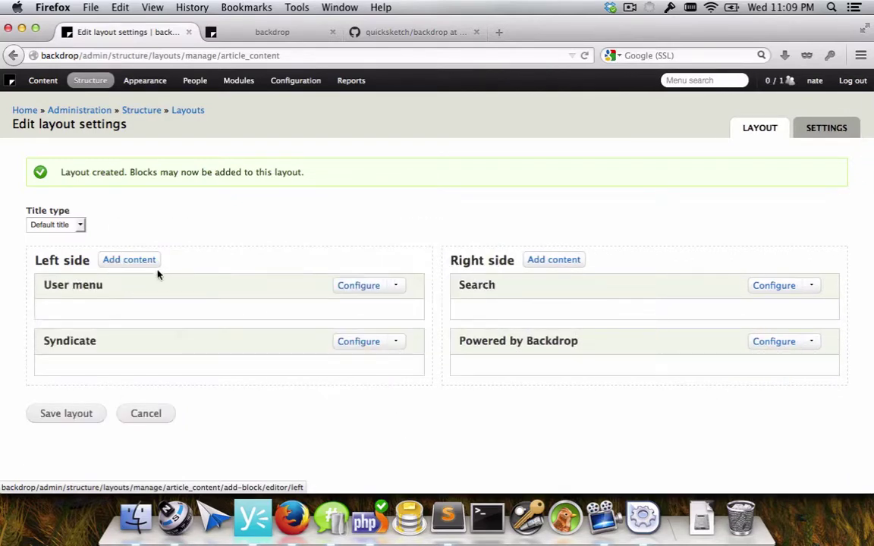
Save the layout and review the resulting page with its block arrangement.
click(83, 414)
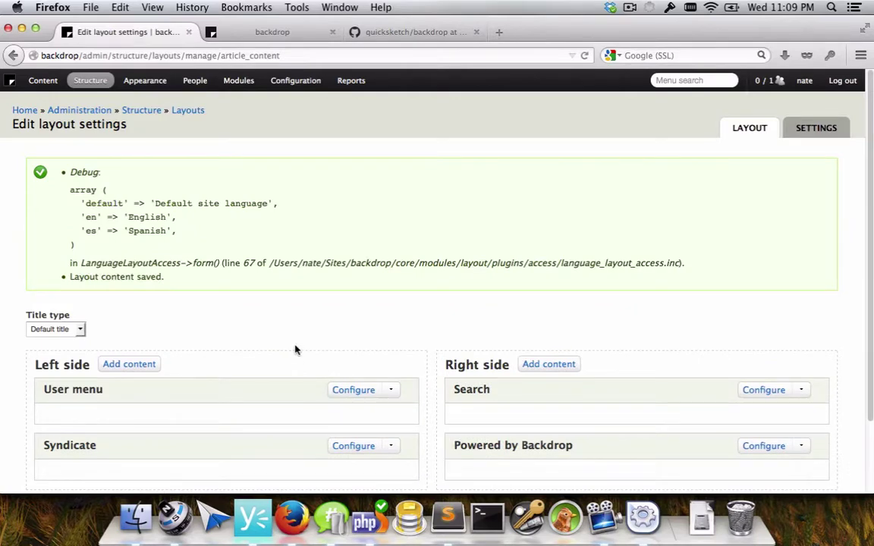
scroll(296, 350, down, 3)
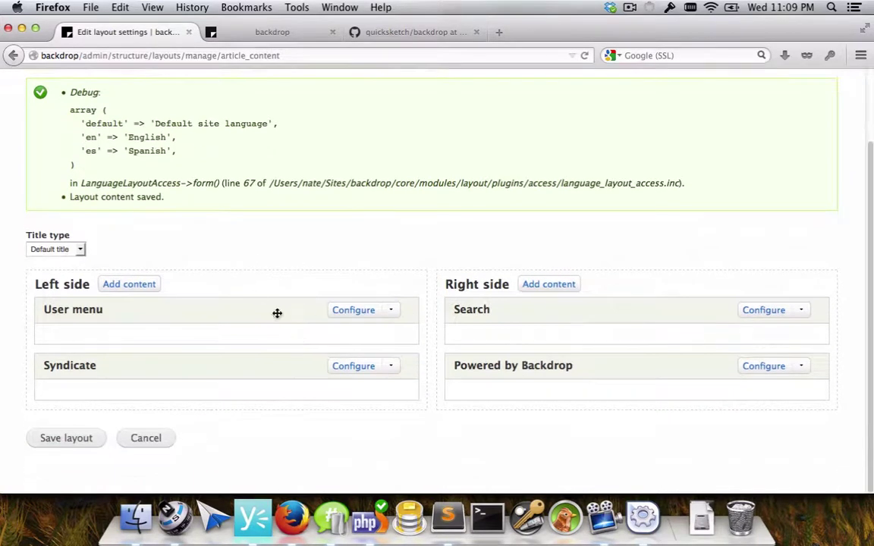
scroll(459, 340, up, 3)
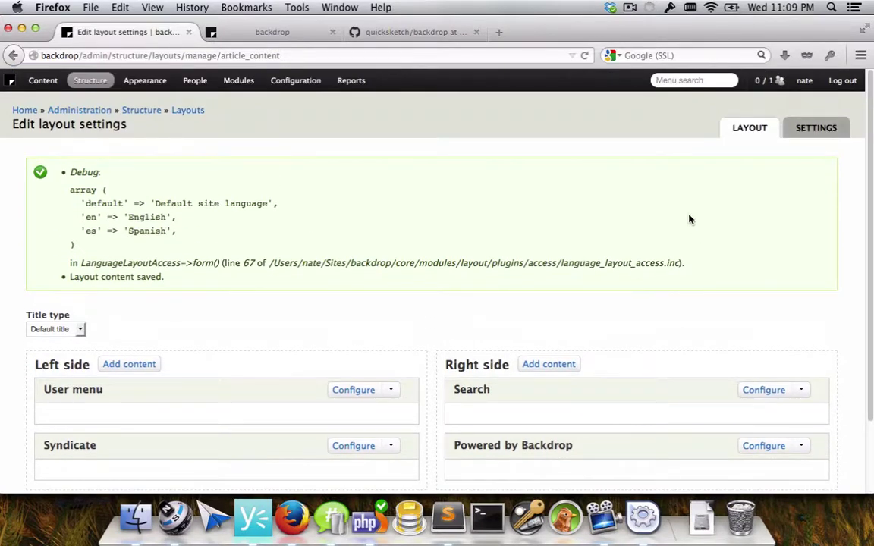
Review the Article Content layout's available operations, block arrangement and settings from the layouts list, and return to that list.
click(190, 111)
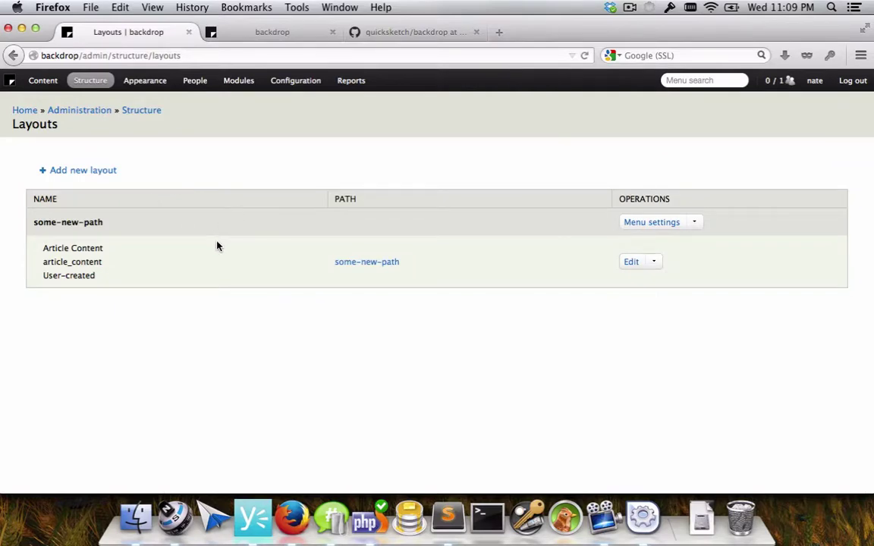
click(654, 264)
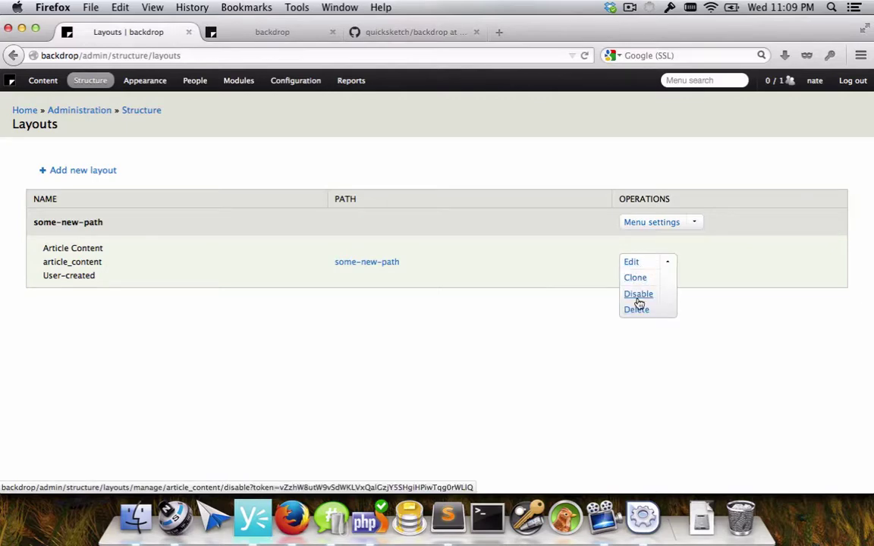
click(630, 263)
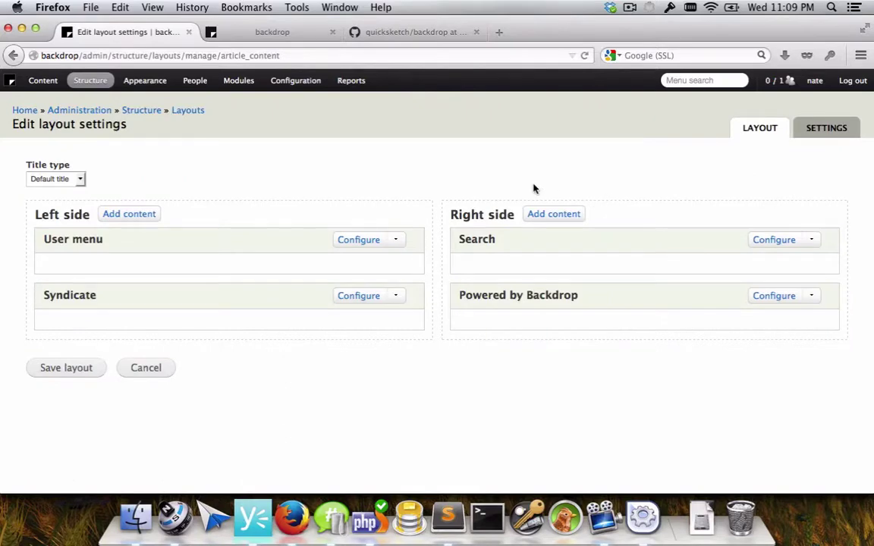
click(835, 129)
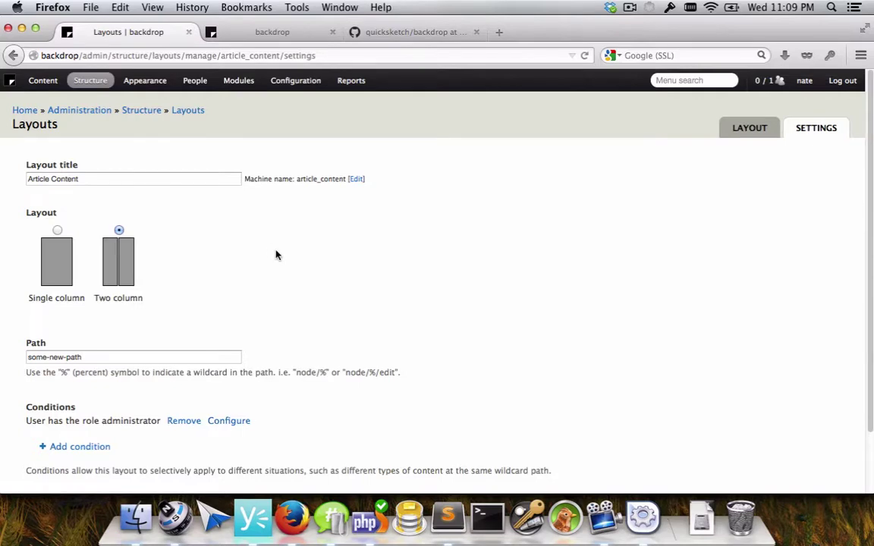
scroll(273, 242, down, 1)
key(super+Left)
key(super+Left)
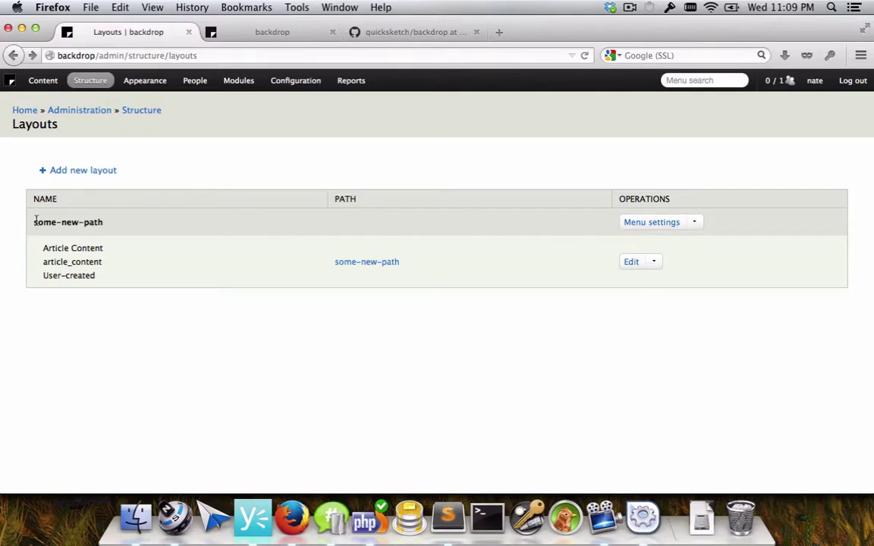
Review the Normal menu entry, Menu tab and Default menu tab types in some-new-path's menu settings, and return to the layouts list without saving.
drag(32, 222, 100, 220)
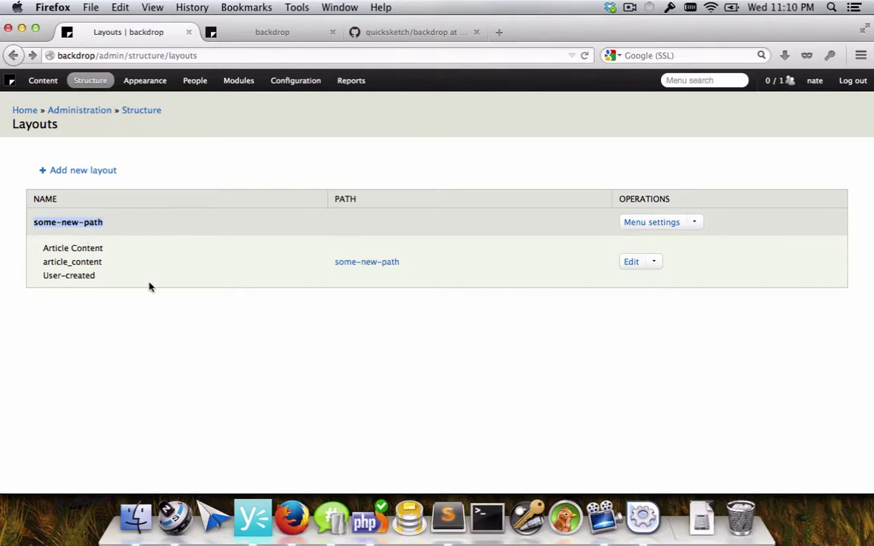
click(225, 236)
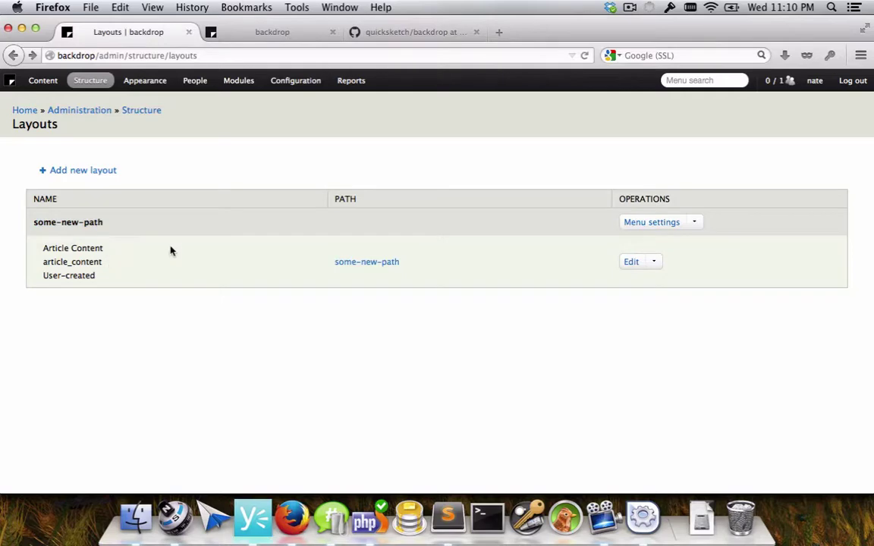
click(697, 223)
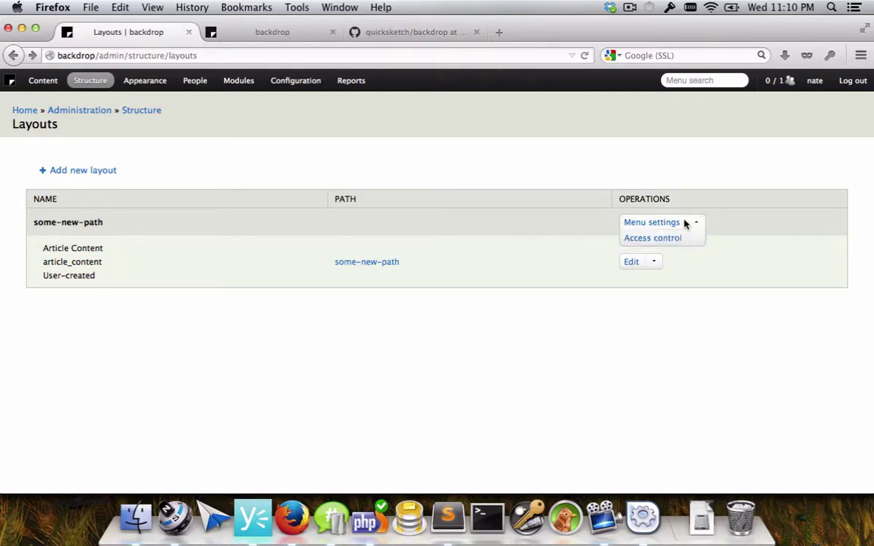
click(664, 224)
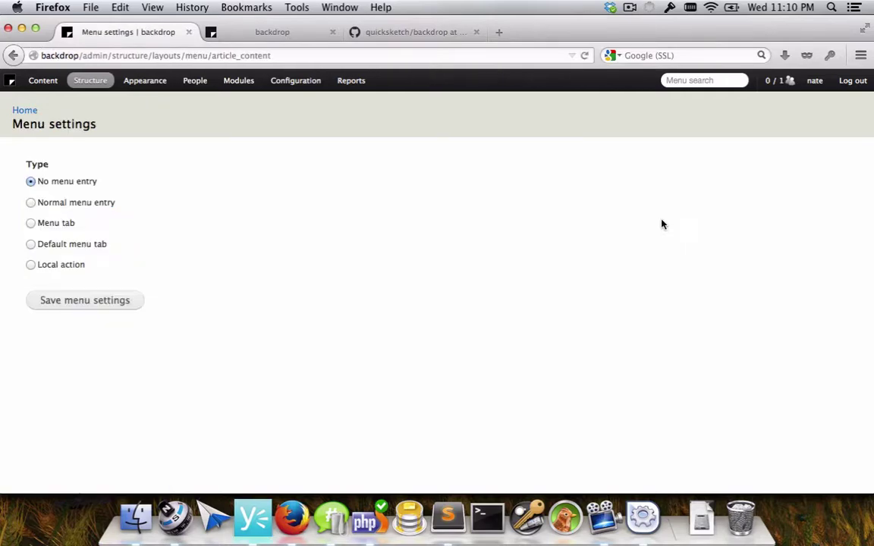
click(61, 206)
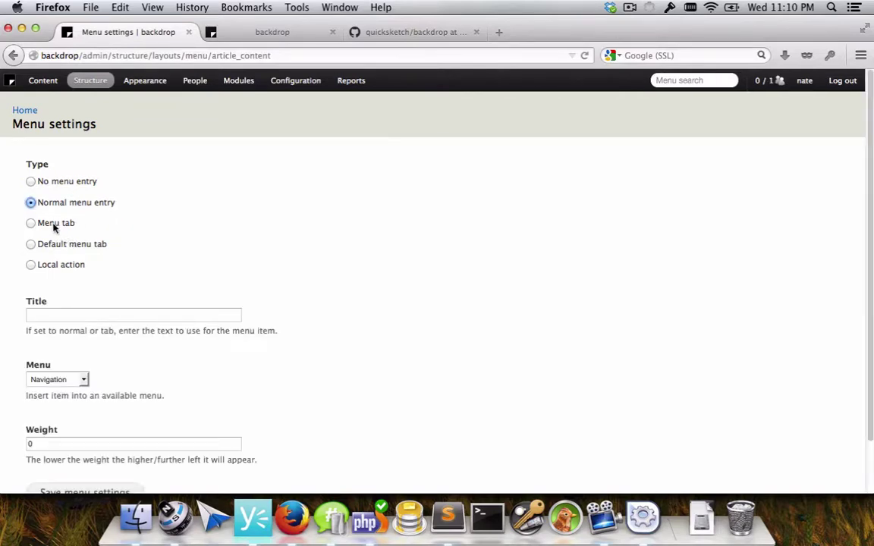
click(53, 223)
click(73, 246)
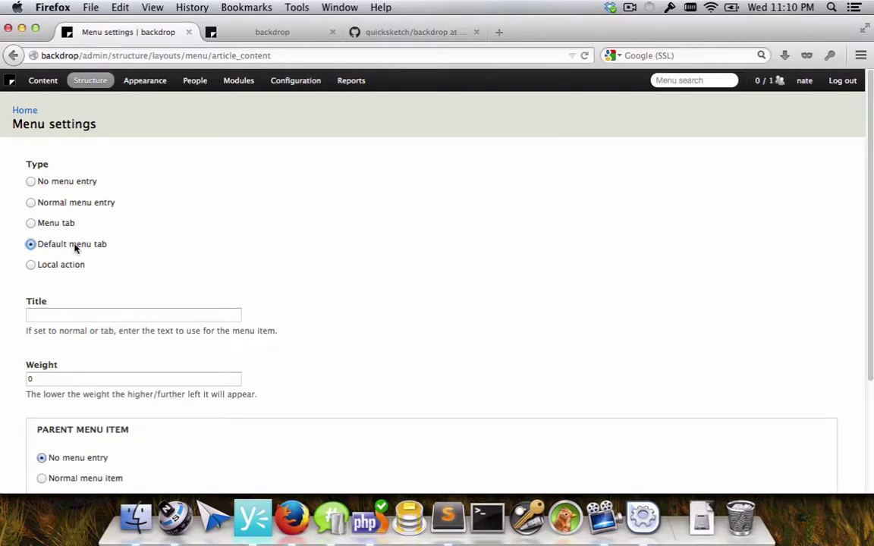
click(44, 181)
key(BackSpace)
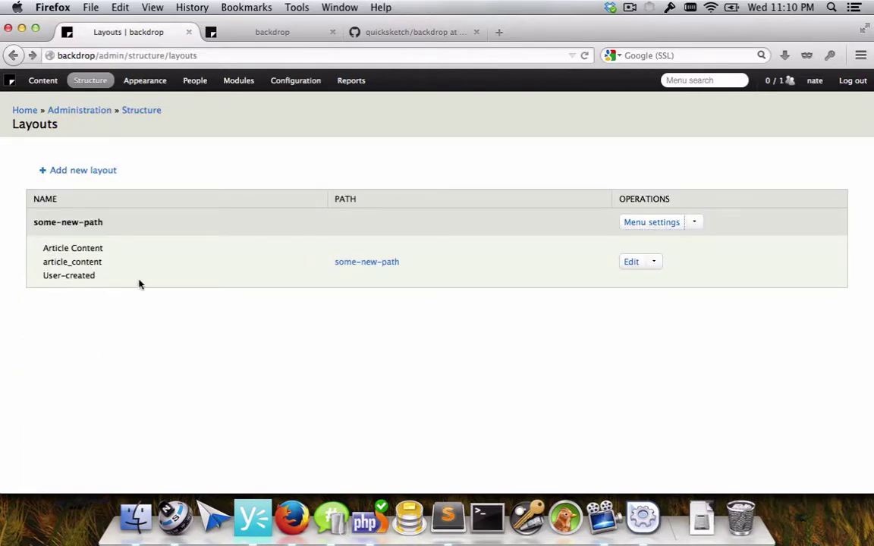
Compare the operations offered for the some-new-path group with those for its Article Content layout.
click(694, 223)
click(693, 225)
click(695, 225)
triple_click(76, 221)
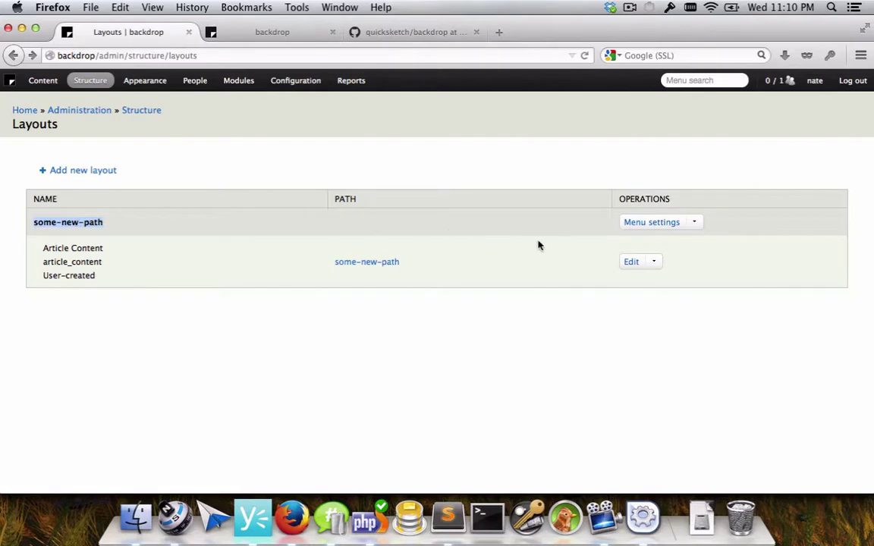
click(657, 263)
click(695, 226)
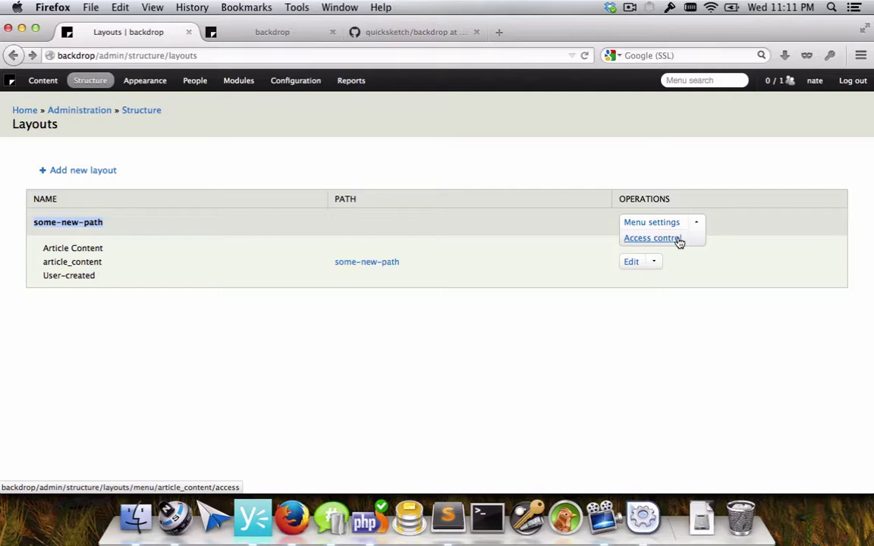
click(510, 242)
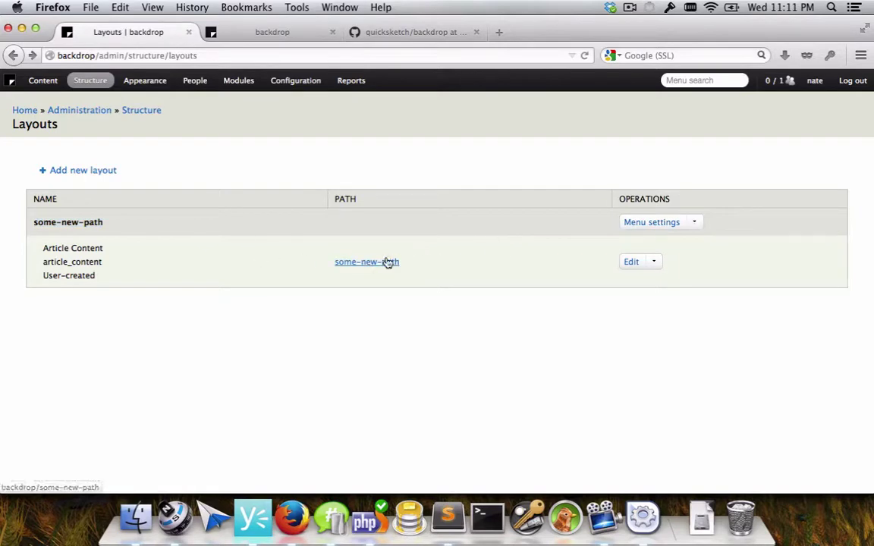
View the some-new-path page and highlight the main content area filled by the layout's blocks.
click(349, 264)
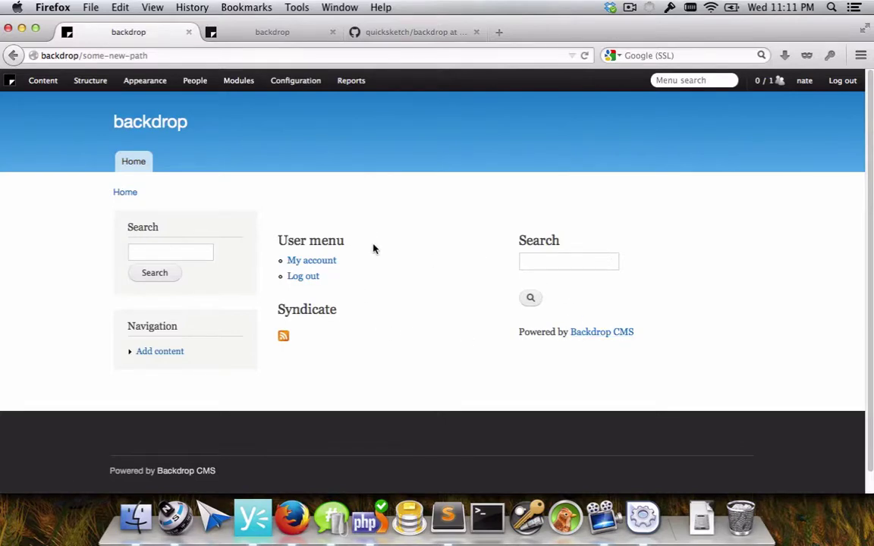
drag(275, 236, 661, 336)
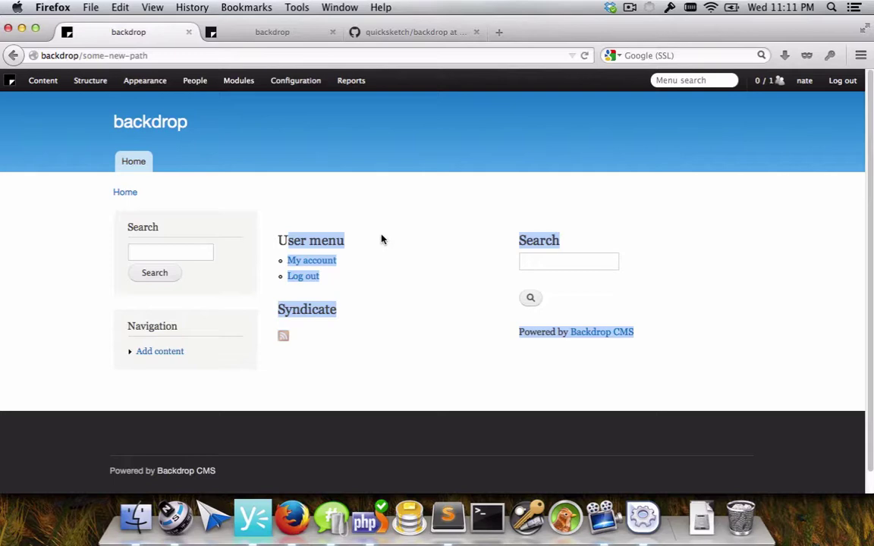
mouse_move(199, 221)
click(441, 214)
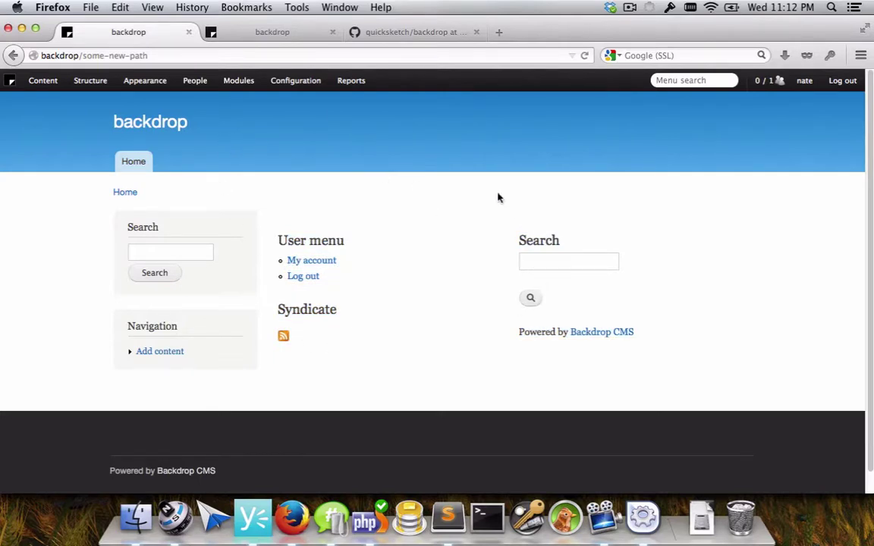
Switch to Path Finder and browse from the backdrop site folder to core/modules/layout.
click(174, 517)
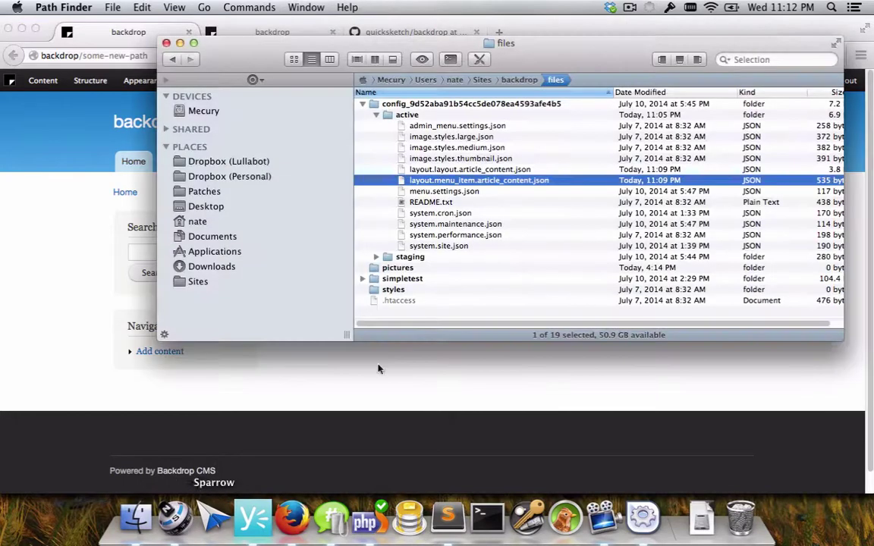
click(513, 82)
click(396, 149)
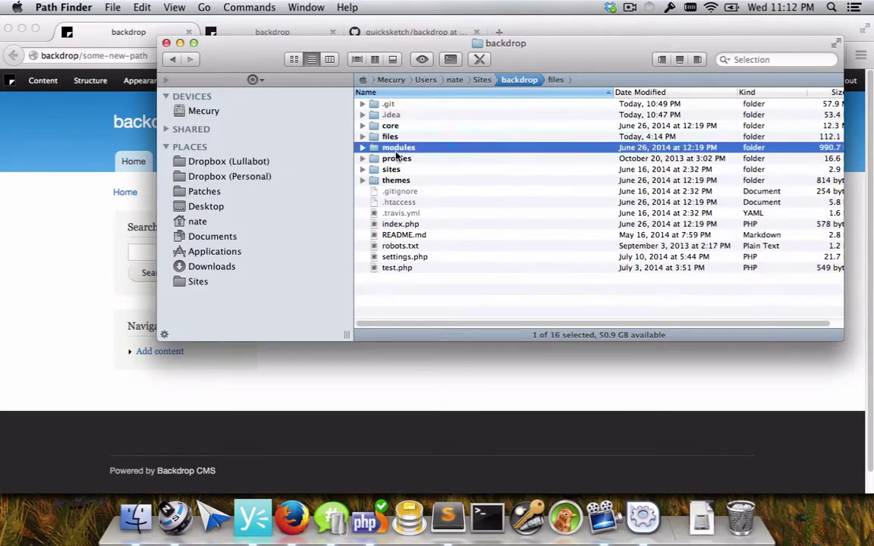
double_click(396, 149)
key(super+Up)
double_click(391, 126)
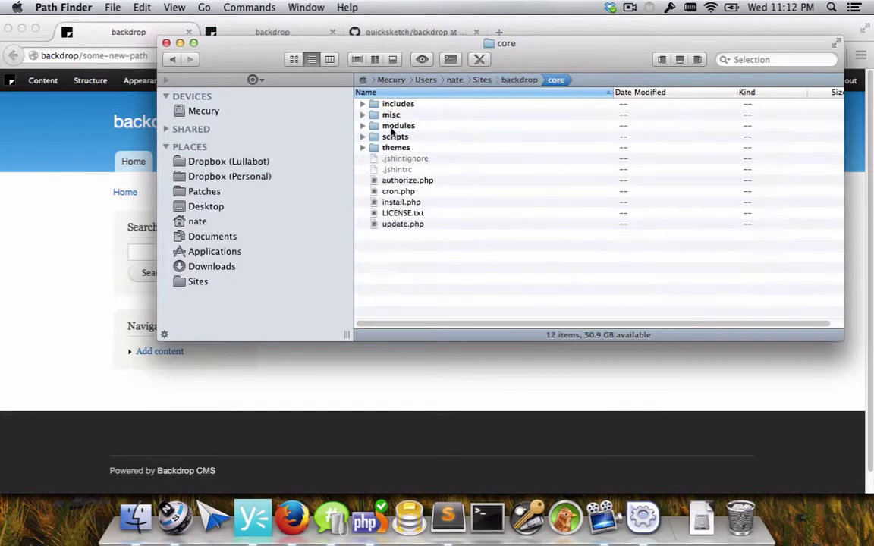
double_click(392, 126)
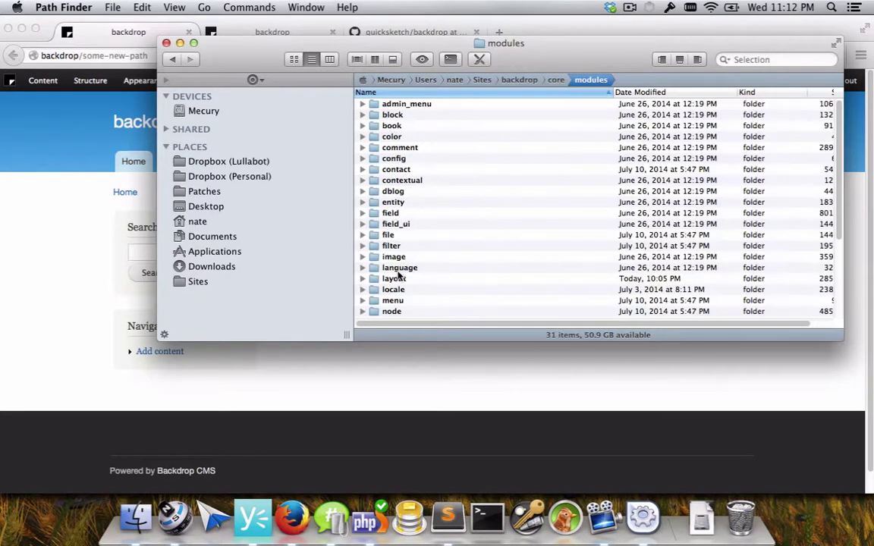
double_click(395, 279)
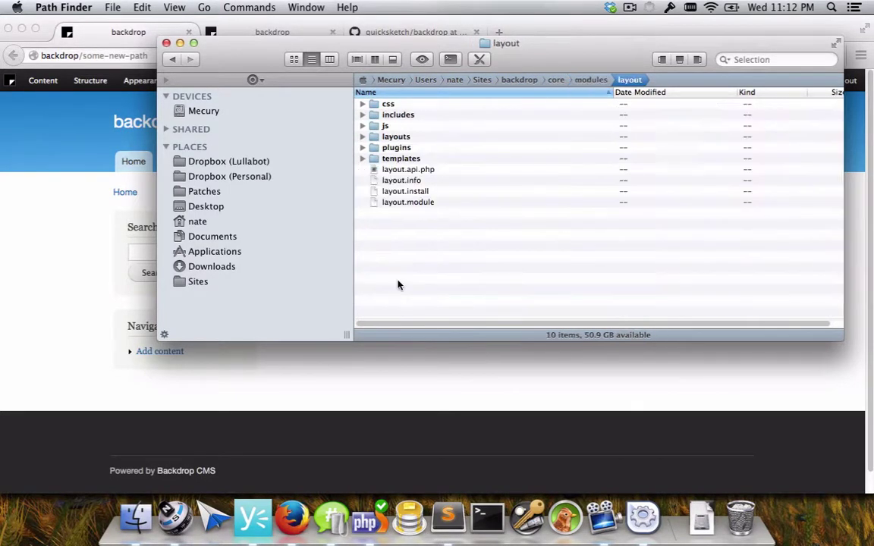
Open layout-twocol.tpl.php from the layouts/twocol folder and highlight its two-column div markup on lines 17 to 24.
click(362, 160)
click(363, 160)
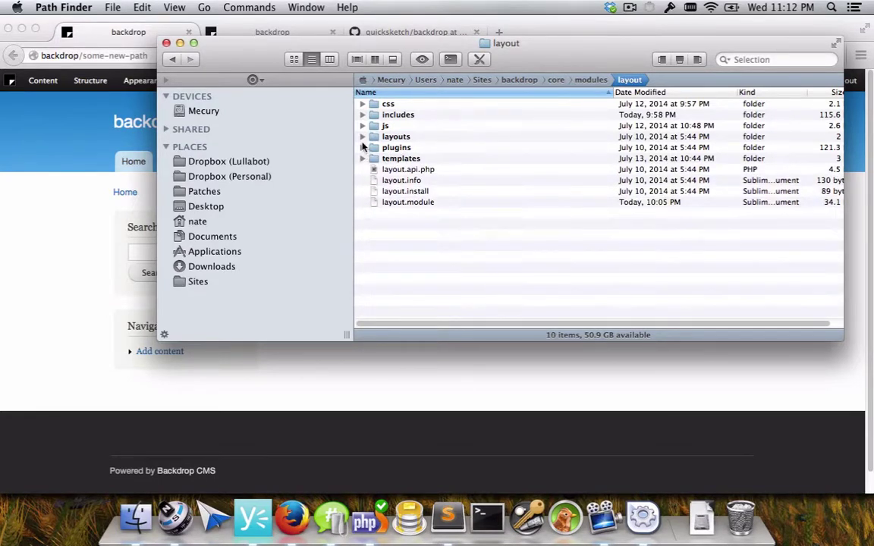
click(363, 138)
click(377, 159)
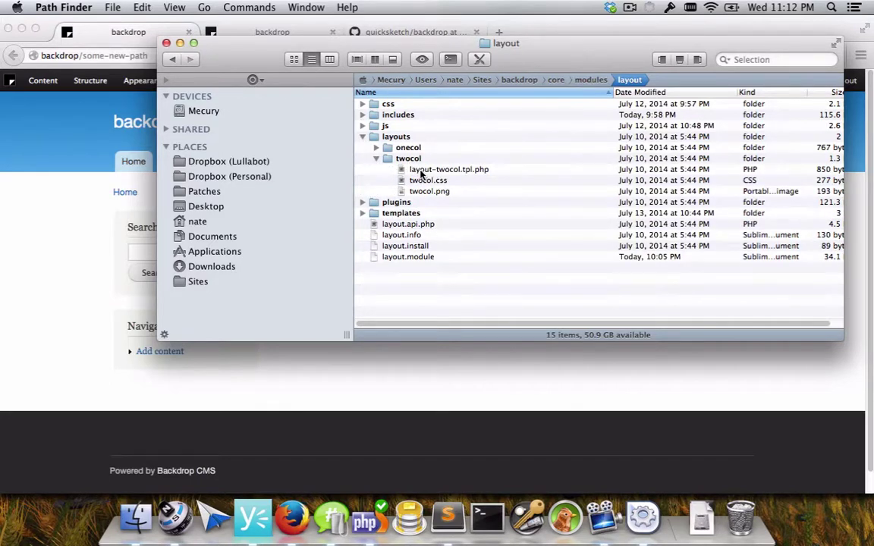
double_click(421, 170)
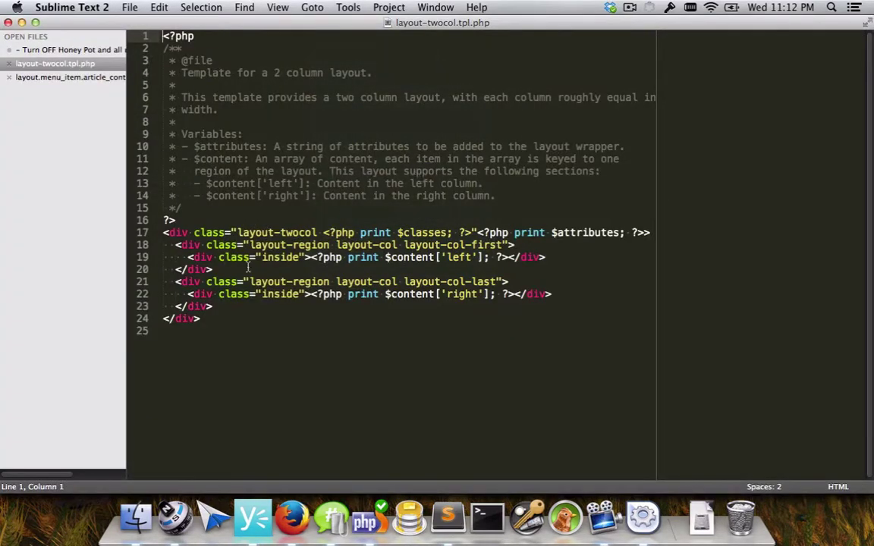
drag(221, 322, 161, 233)
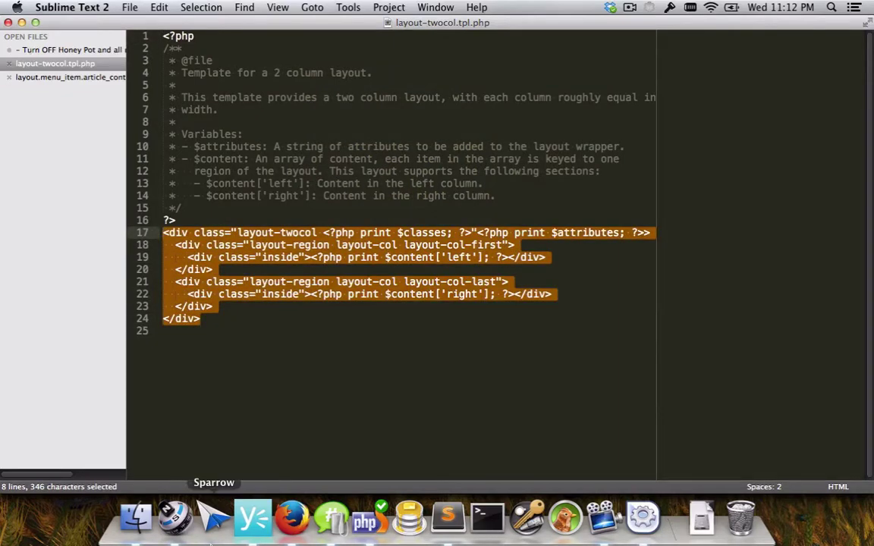
Return to Path Finder, collapse the twocol and layouts folders, and expand plugins/access in the layout module.
click(174, 519)
click(362, 163)
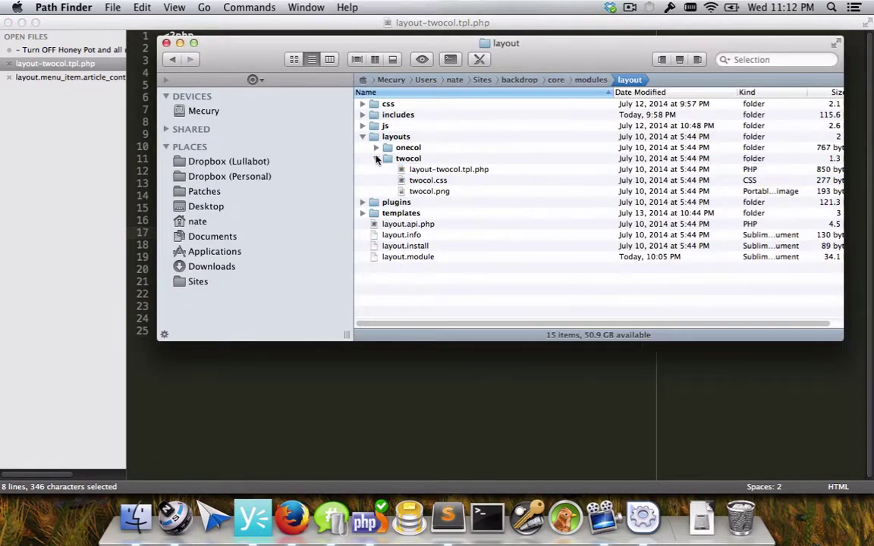
click(377, 158)
click(363, 137)
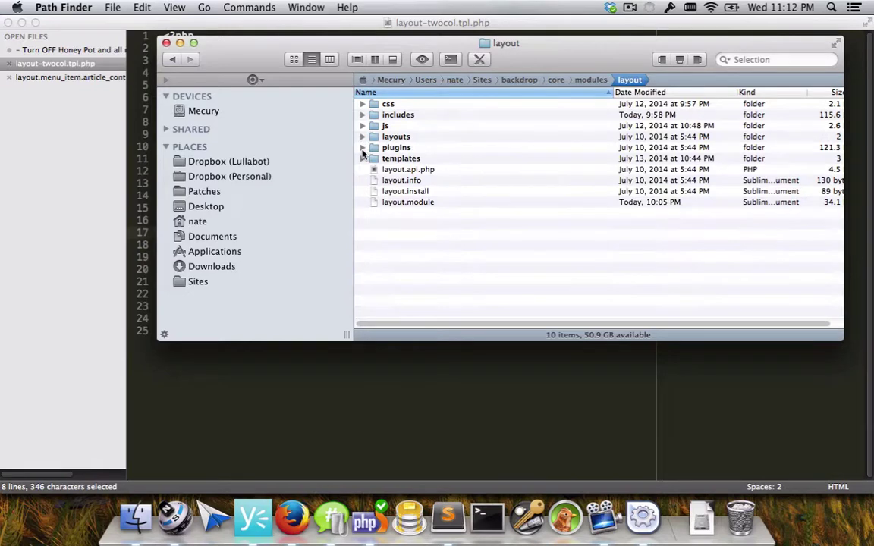
click(362, 148)
click(377, 159)
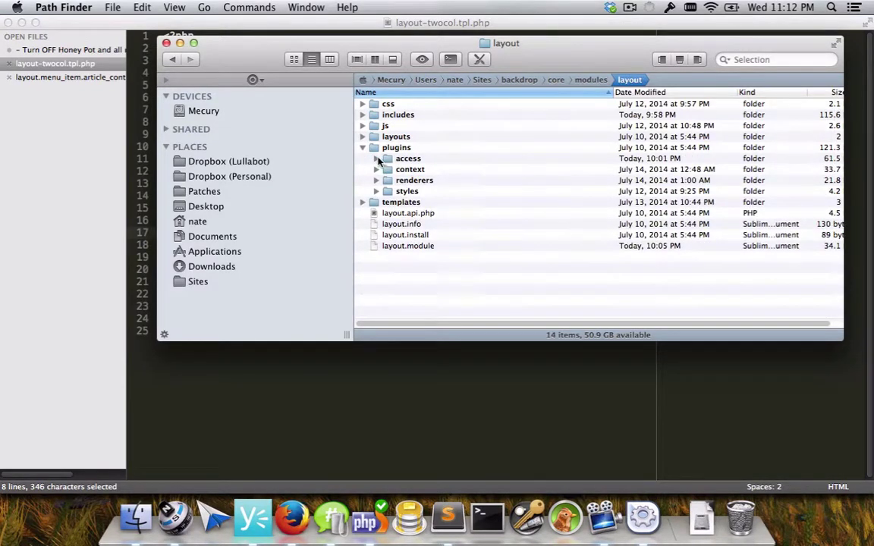
click(377, 159)
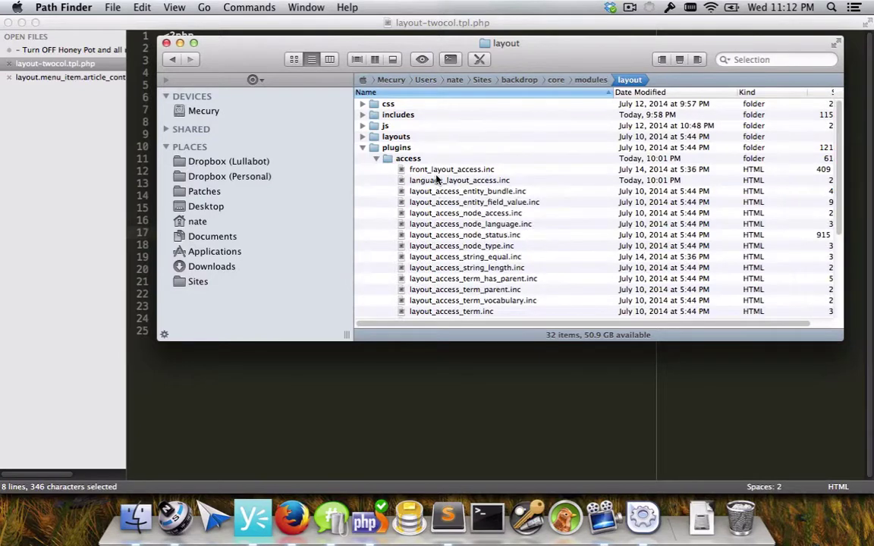
Open front_layout_access.inc from the access plugins and examine the FrontLayoutAccess class.
scroll(437, 180, down, 1)
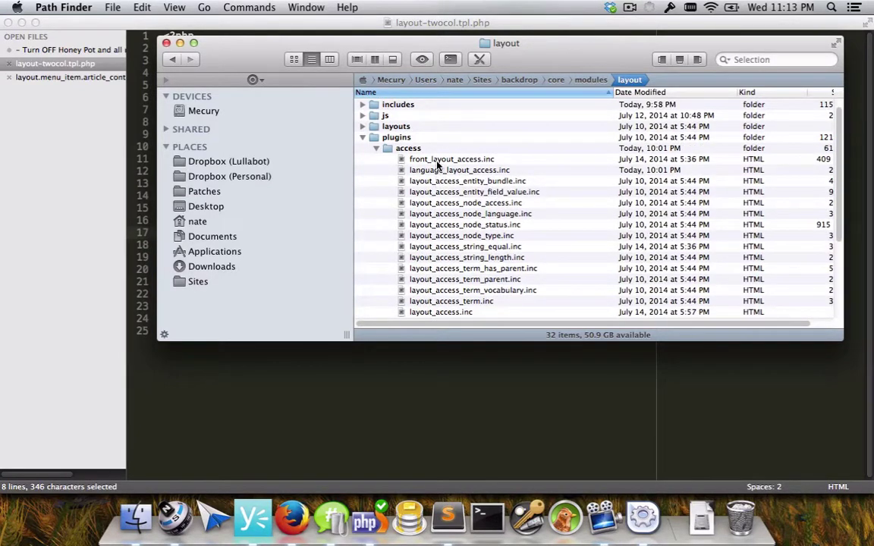
double_click(437, 161)
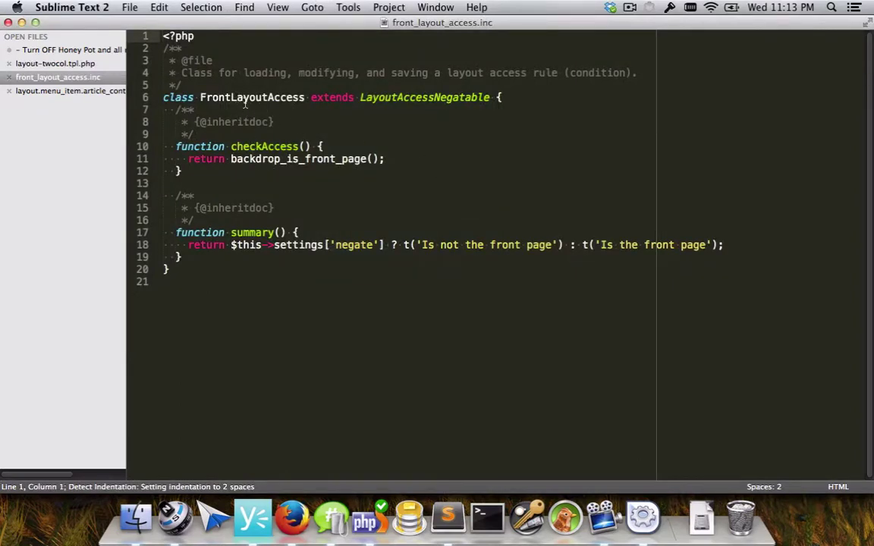
click(238, 194)
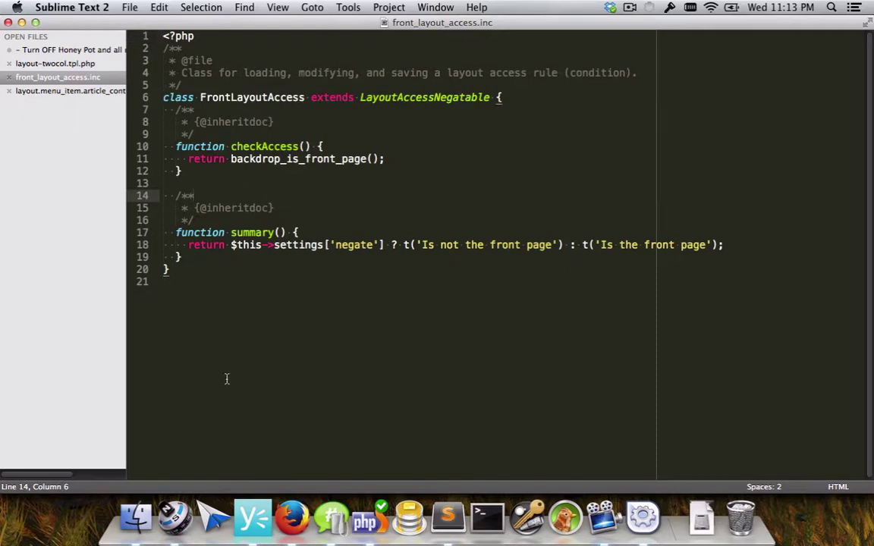
click(168, 268)
click(180, 303)
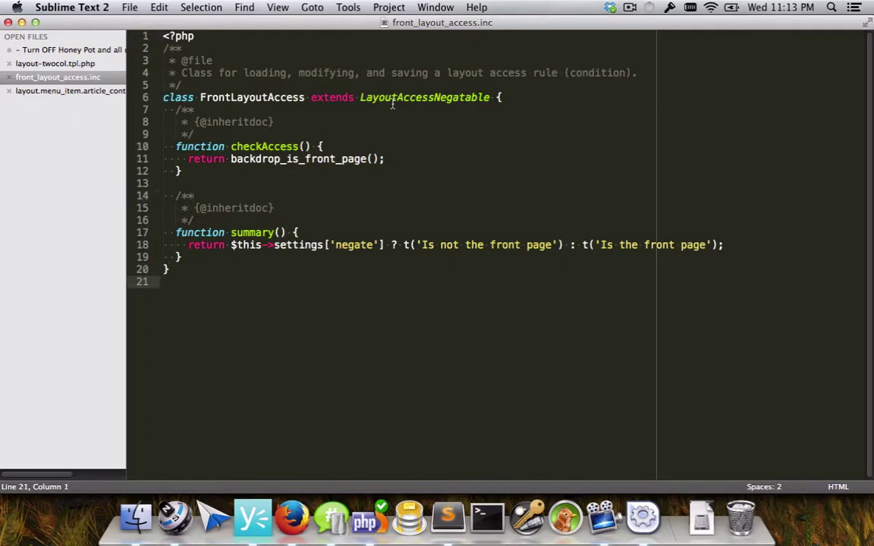
Switch to Path Finder, move its window lower over the editor, and open language_layout_access.inc from the access plugins.
click(176, 520)
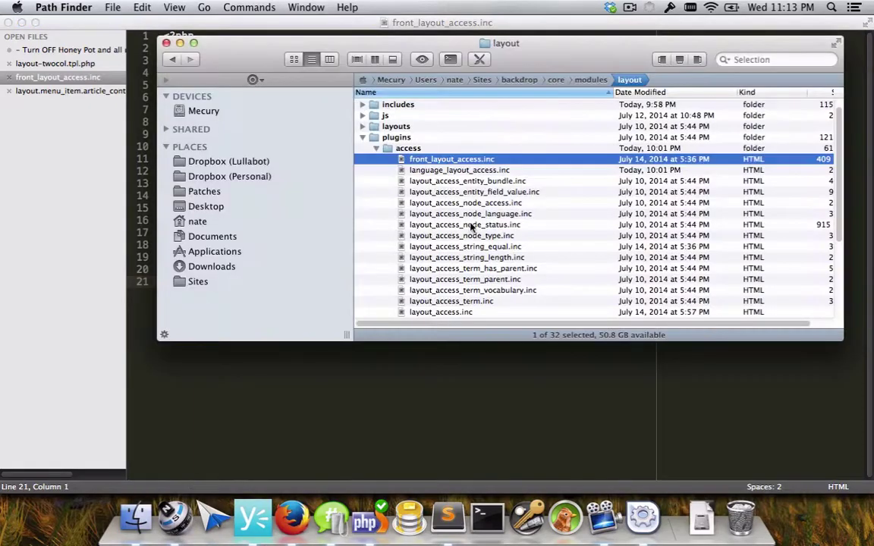
drag(251, 47, 318, 138)
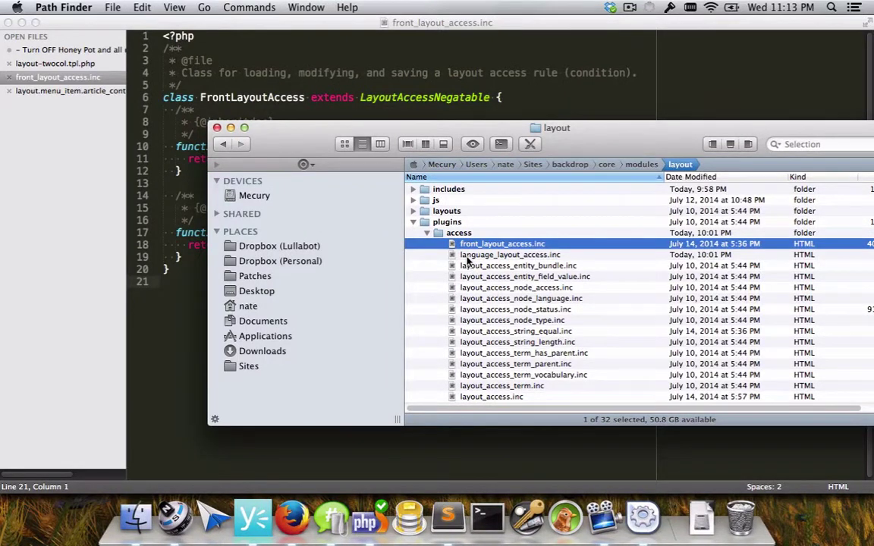
drag(468, 260, 468, 260)
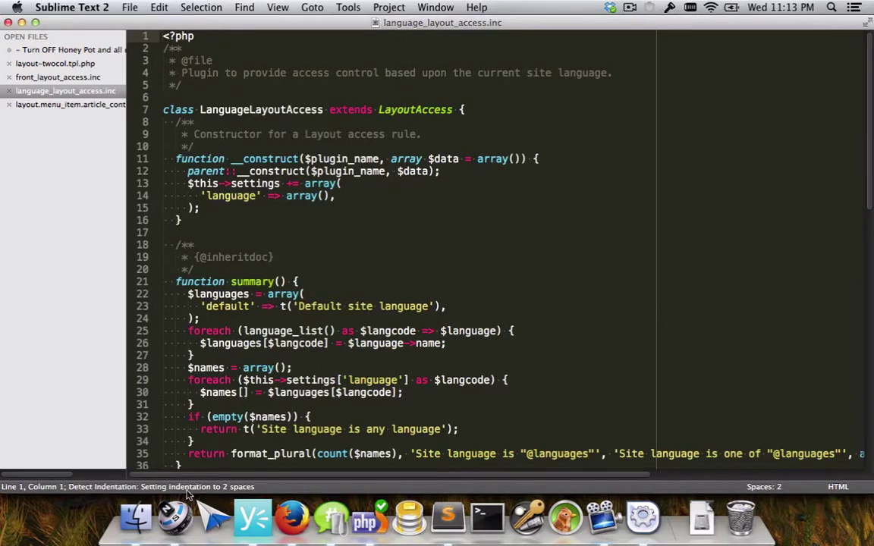
Return to Path Finder, collapse the plugins folder, expand the layout module's includes folder, and open layout.layout.inc.
click(193, 512)
click(413, 222)
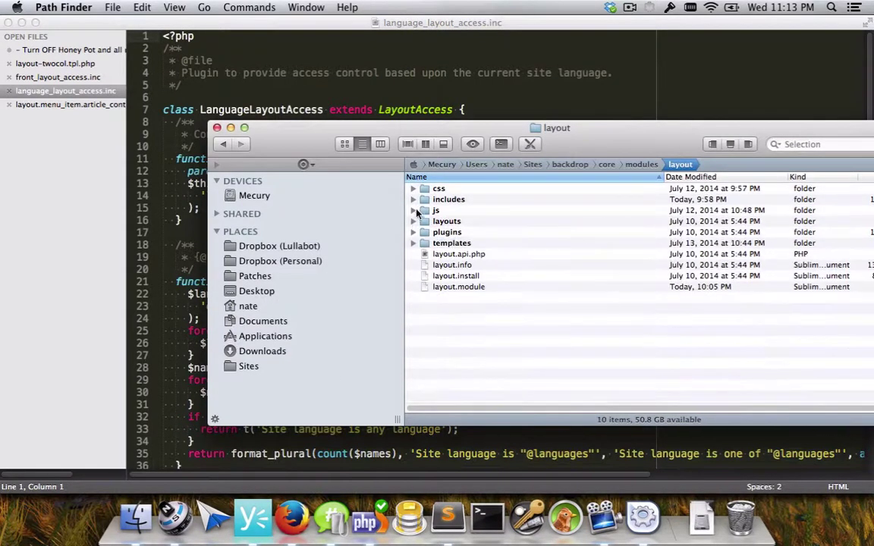
click(413, 200)
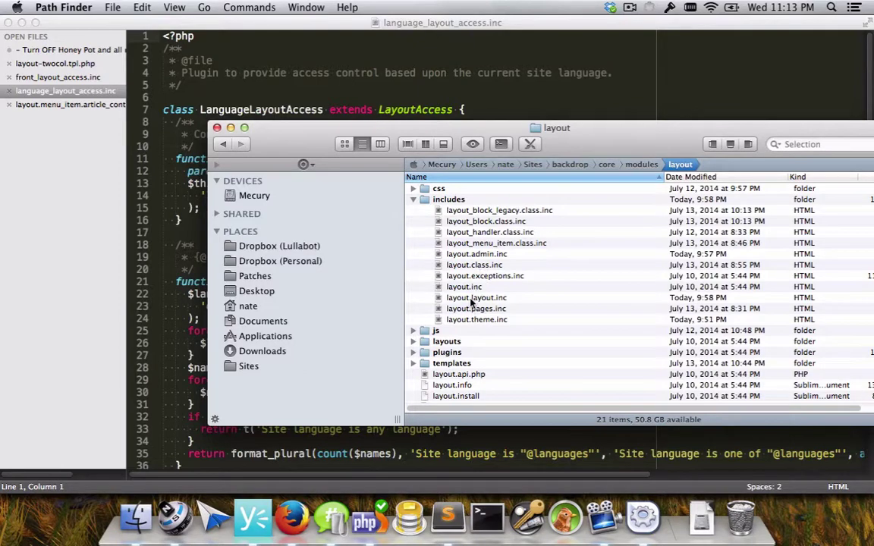
drag(473, 300, 174, 318)
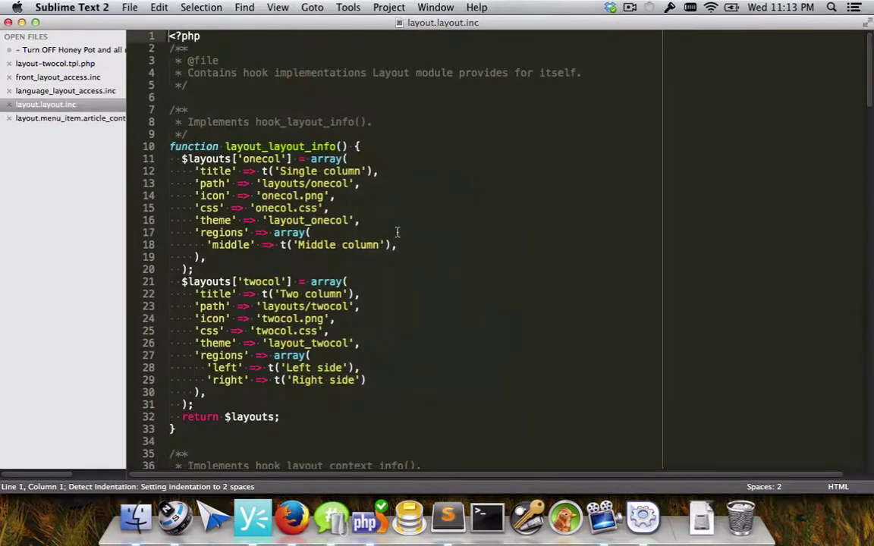
Examine layout_layout_info() in layout.layout.inc, highlighting the onecol and twocol layout keys.
triple_click(277, 147)
click(286, 146)
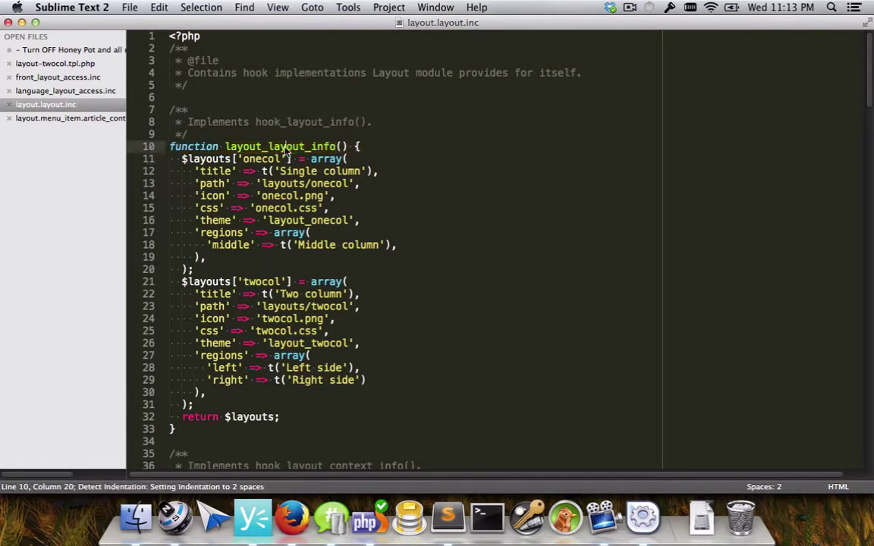
click(262, 158)
double_click(262, 159)
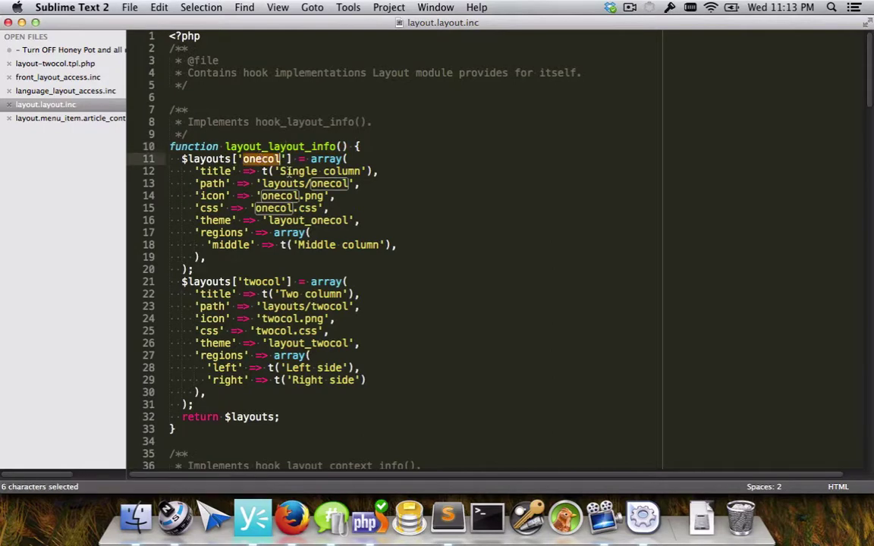
double_click(261, 281)
click(261, 269)
Review the layout_layout_context_info() hook implementation and its node context definition.
scroll(387, 274, down, 7)
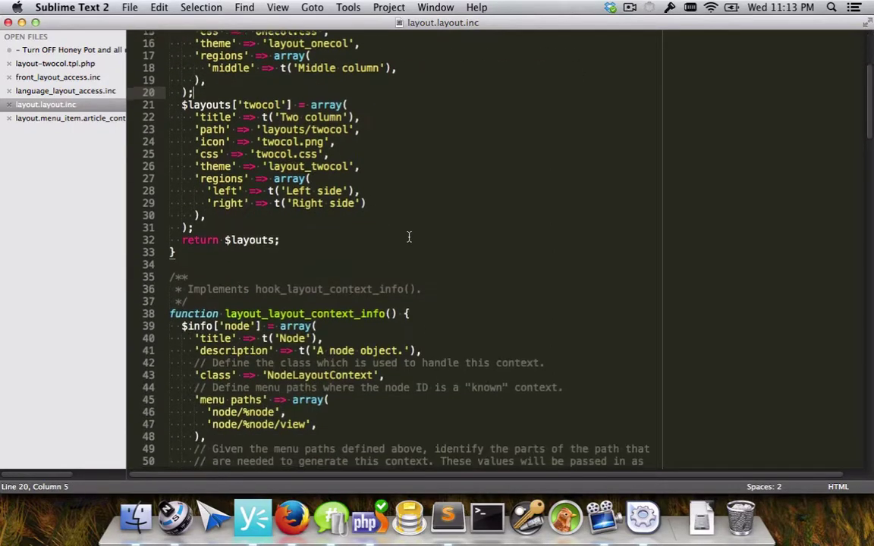
scroll(410, 234, down, 2)
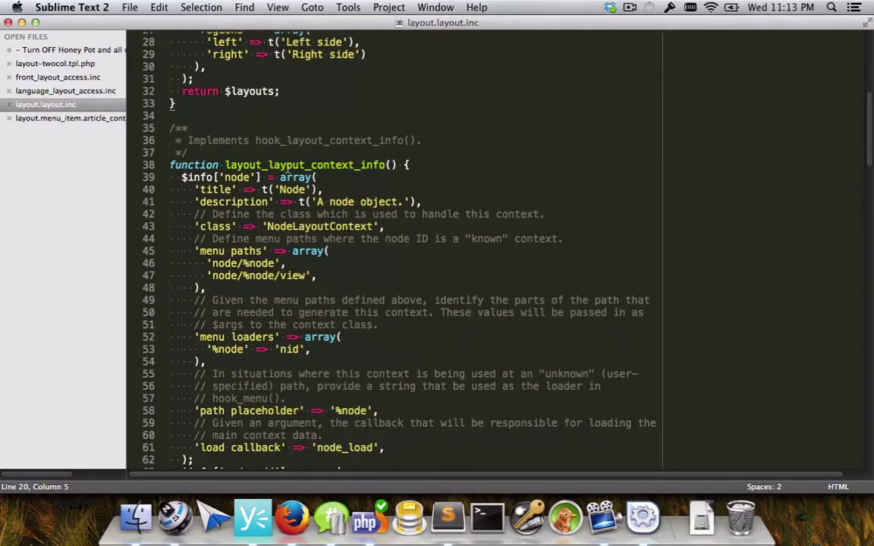
scroll(308, 156, down, 1)
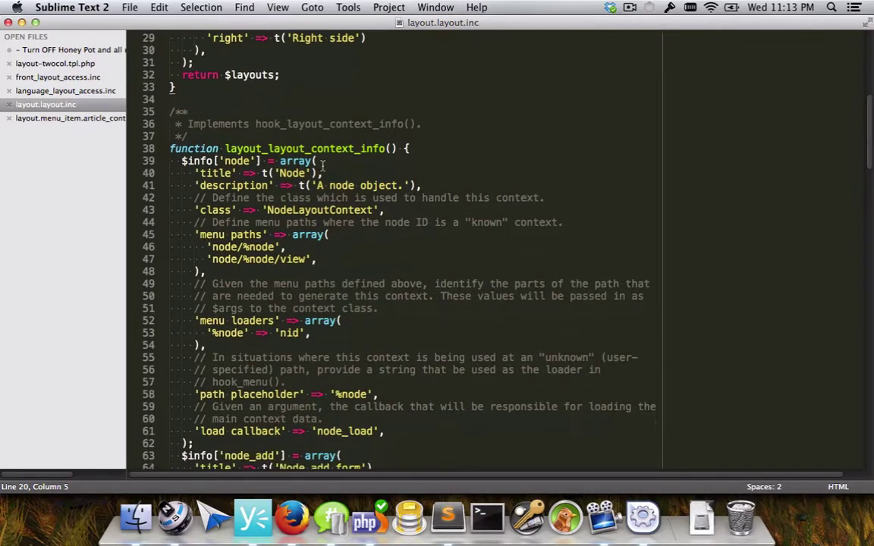
scroll(293, 152, down, 5)
Examine the front entry in layout_layout_access_info(), highlighting its 'Front page' title and FrontLayoutAccess class.
scroll(327, 171, down, 15)
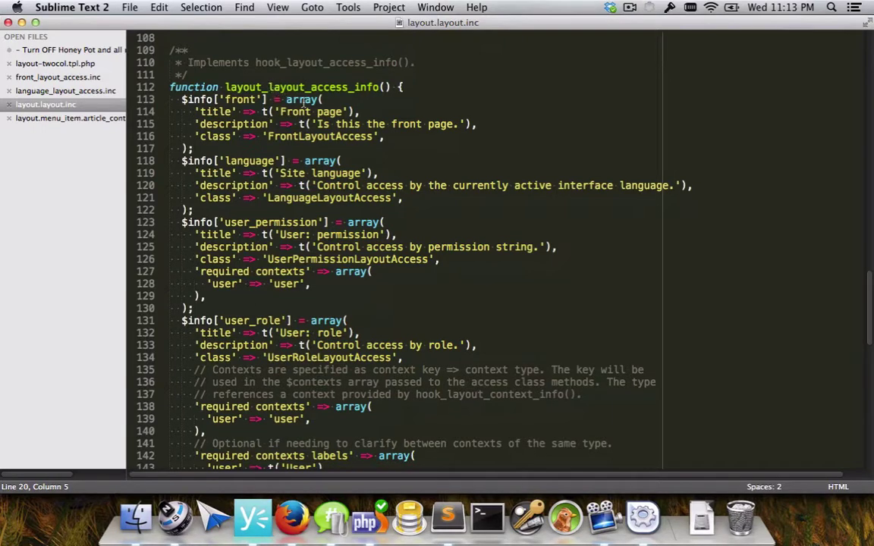
drag(280, 112, 342, 111)
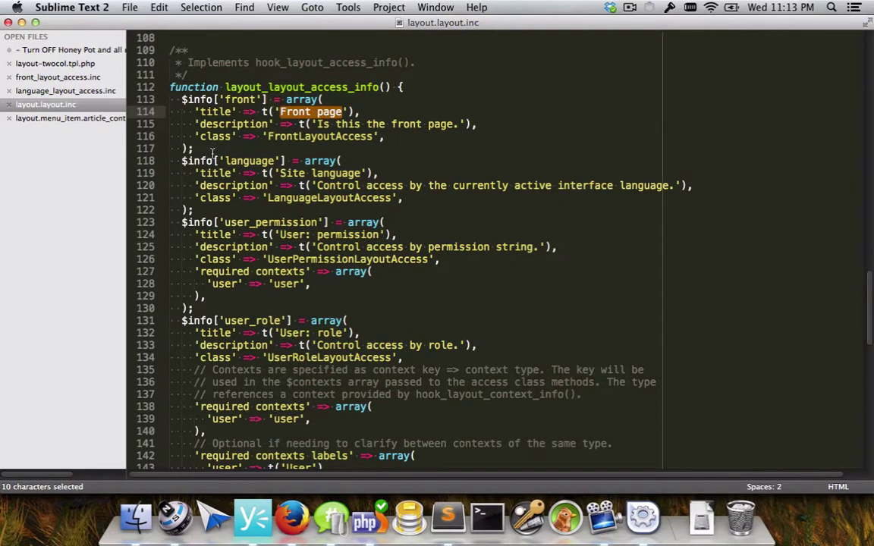
drag(387, 136, 195, 137)
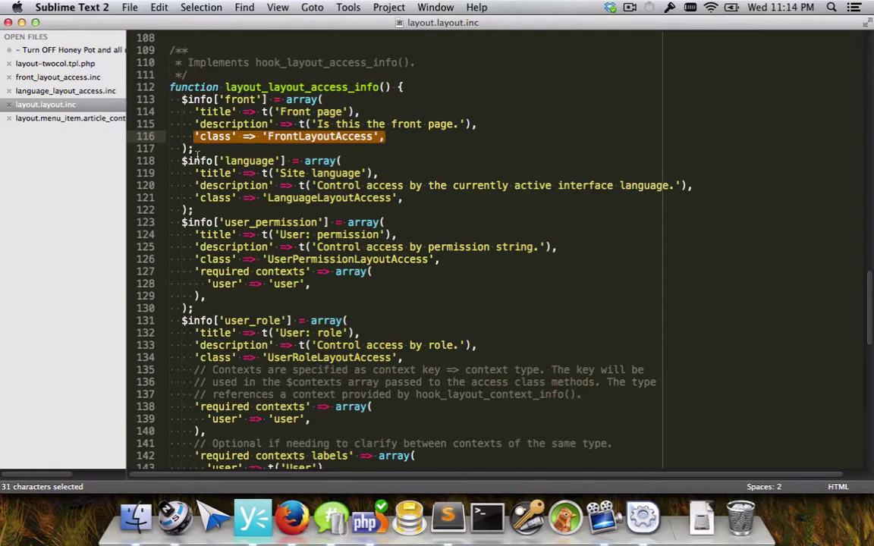
click(199, 149)
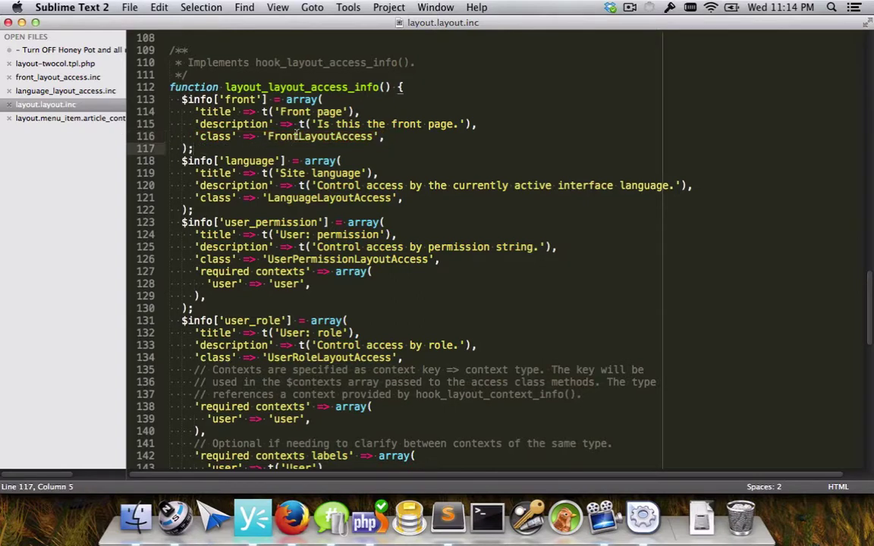
drag(281, 111, 345, 112)
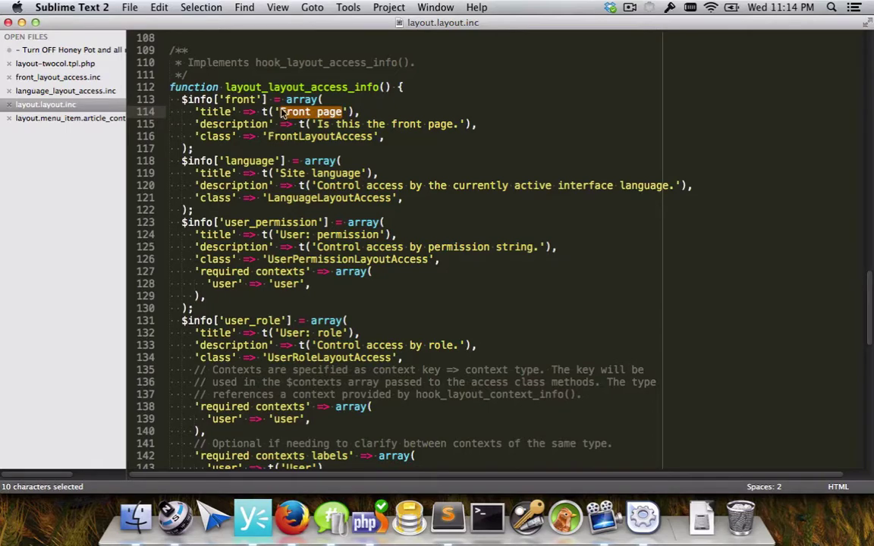
double_click(280, 136)
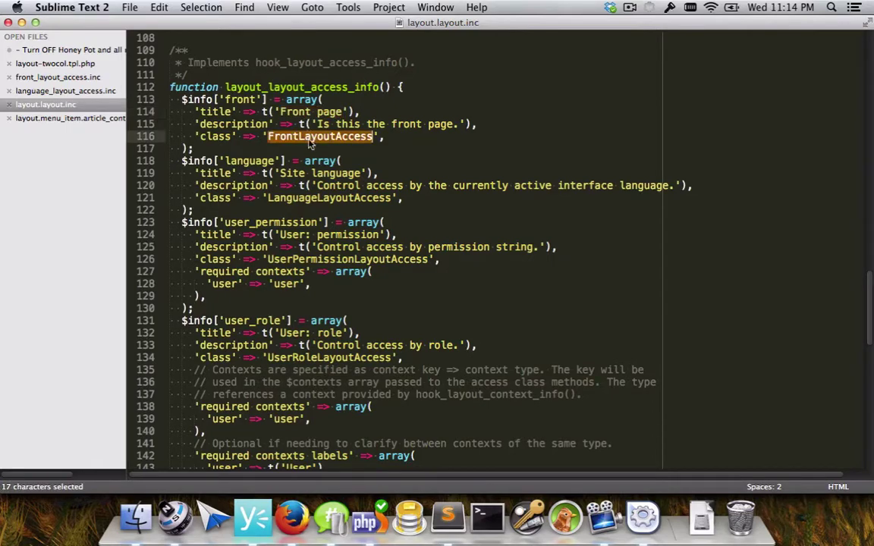
Review the layout_layout_renderer_info() and layout_layout_style_info() hooks, highlighting the default and dynamic style keys.
scroll(278, 148, down, 10)
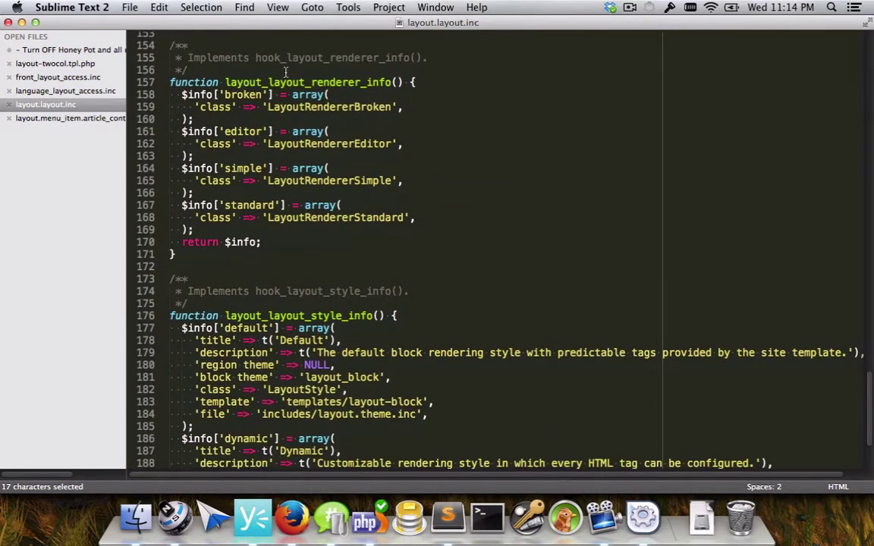
scroll(289, 68, down, 2)
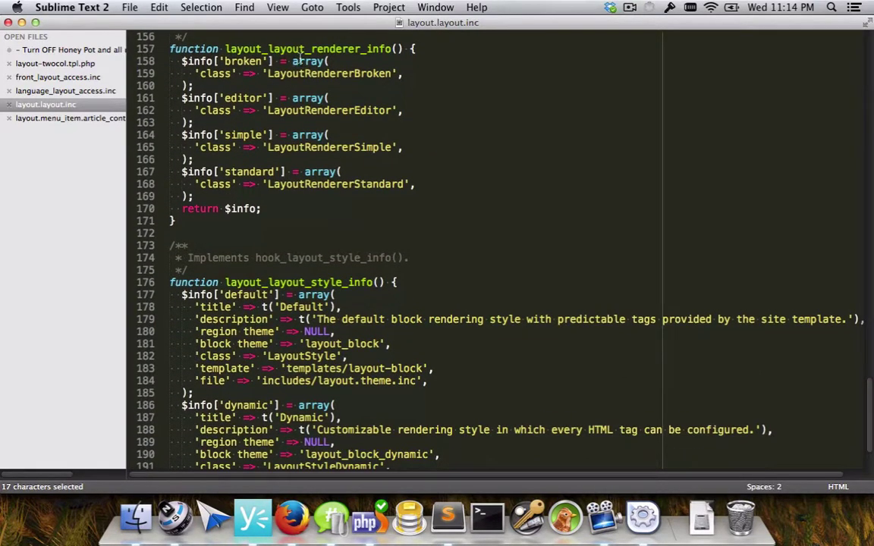
scroll(268, 135, down, 4)
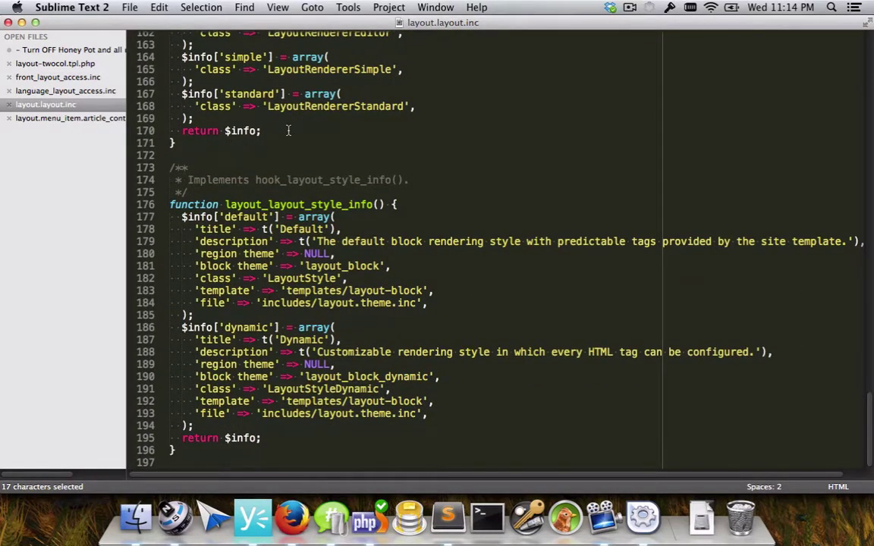
click(248, 188)
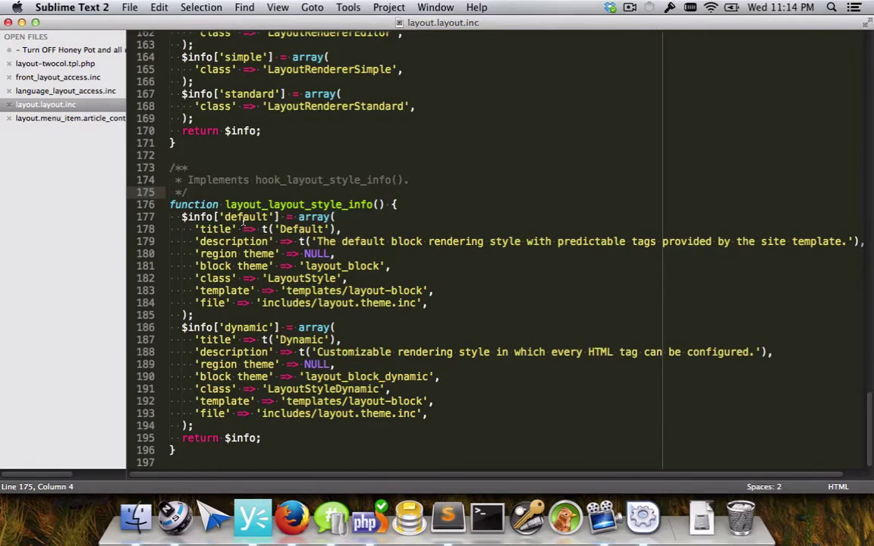
double_click(243, 218)
double_click(247, 324)
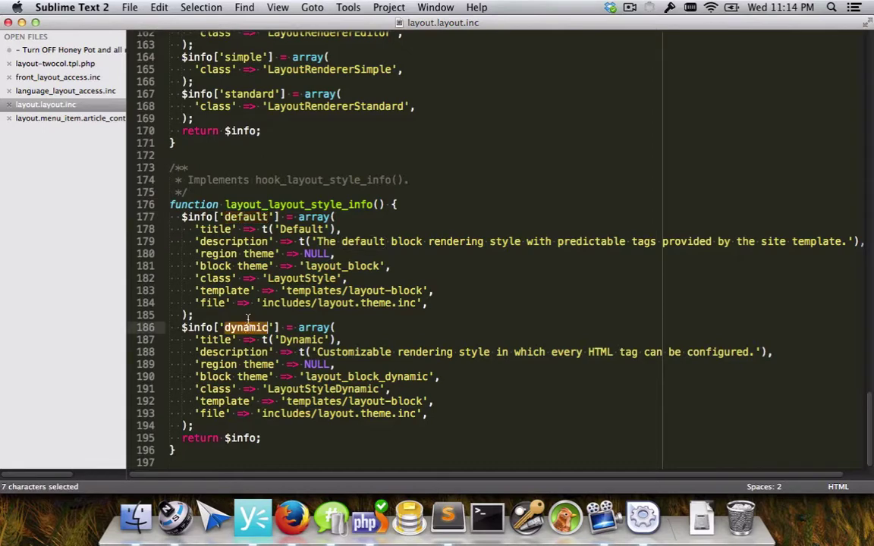
click(247, 316)
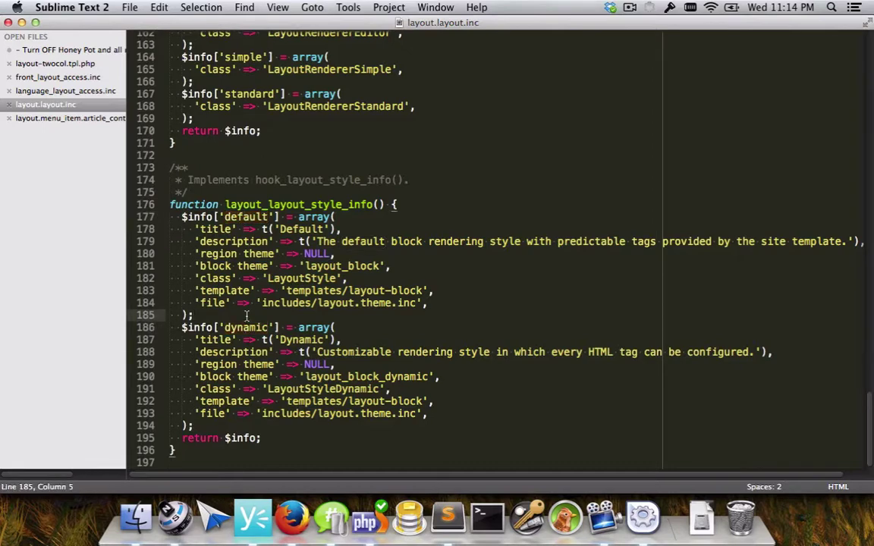
Switch to Firefox showing the backdrop/some-new-path page.
click(292, 518)
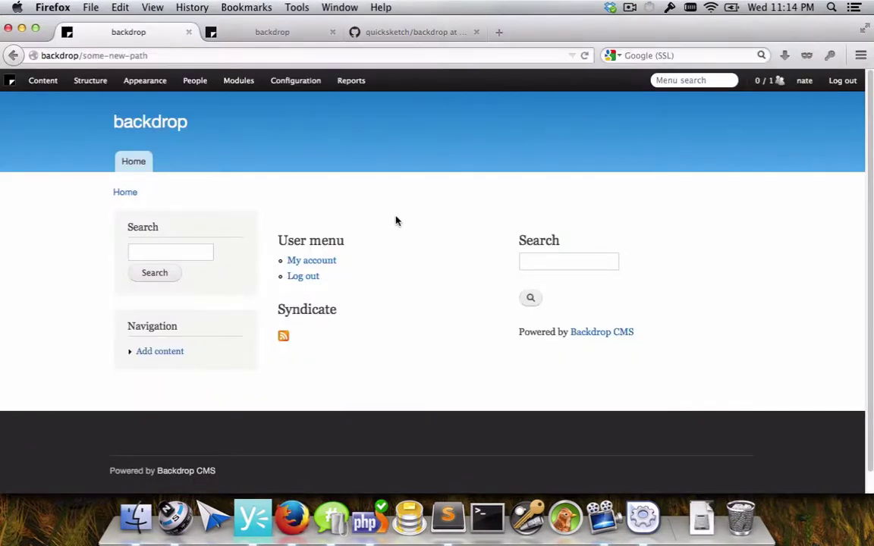